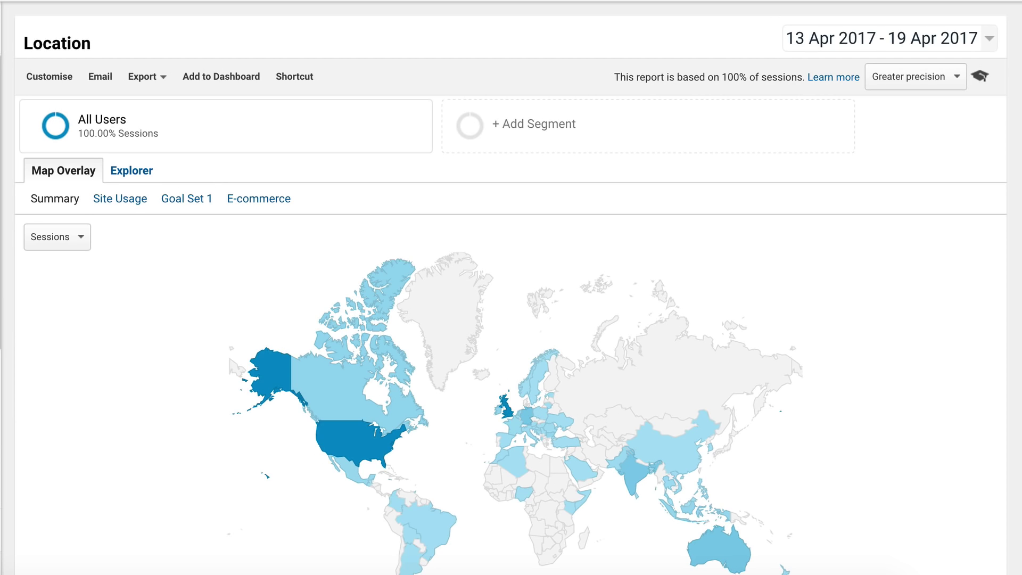
Scroll through the Location and New vs Returning audience reports in Google Analytics.
scroll(324, 244, down, 10)
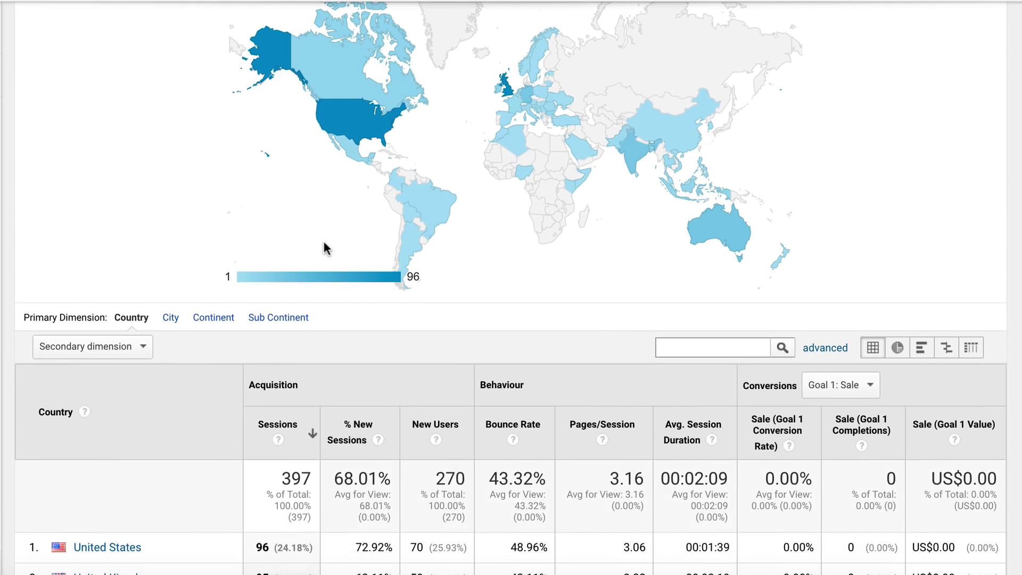
scroll(323, 242, down, 2)
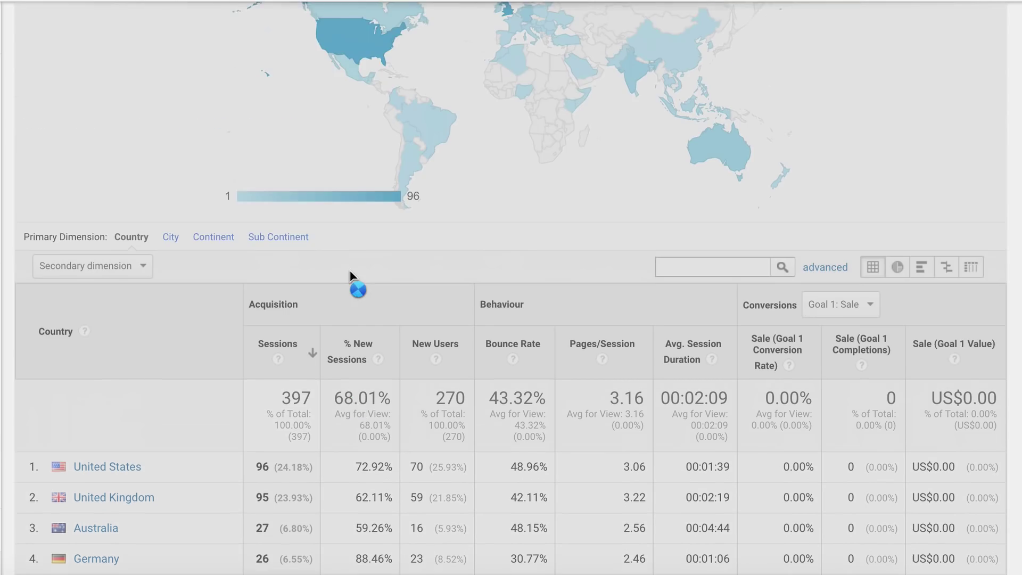
scroll(349, 270, down, 3)
scroll(229, 289, up, 1)
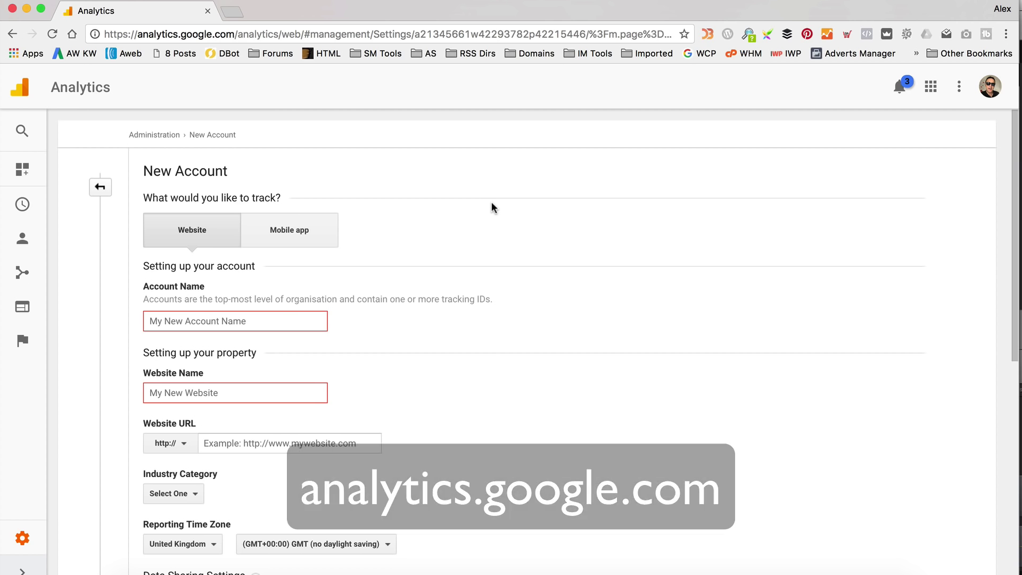
scroll(491, 207, down, 3)
scroll(491, 207, up, 2)
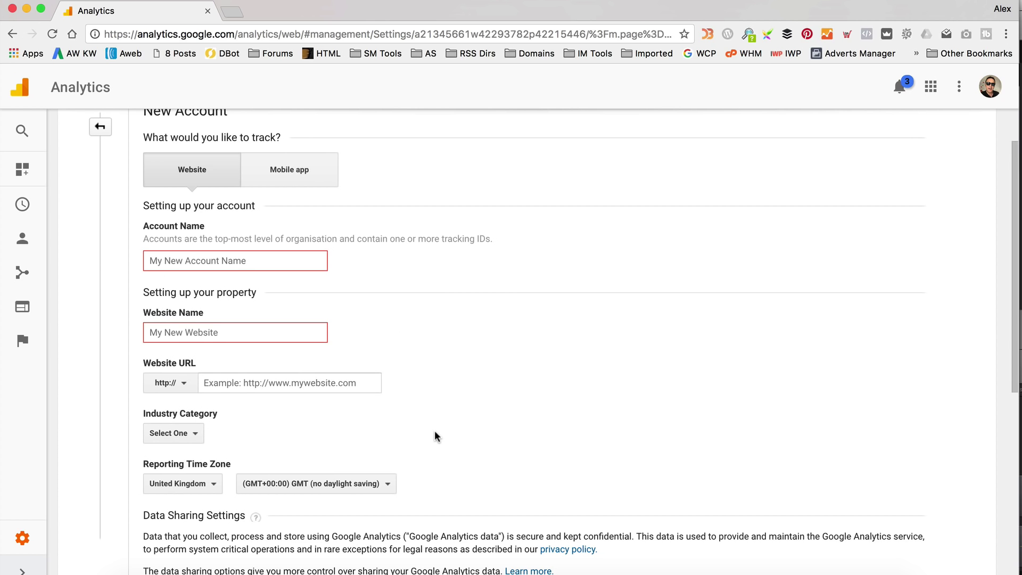
scroll(315, 358, down, 2)
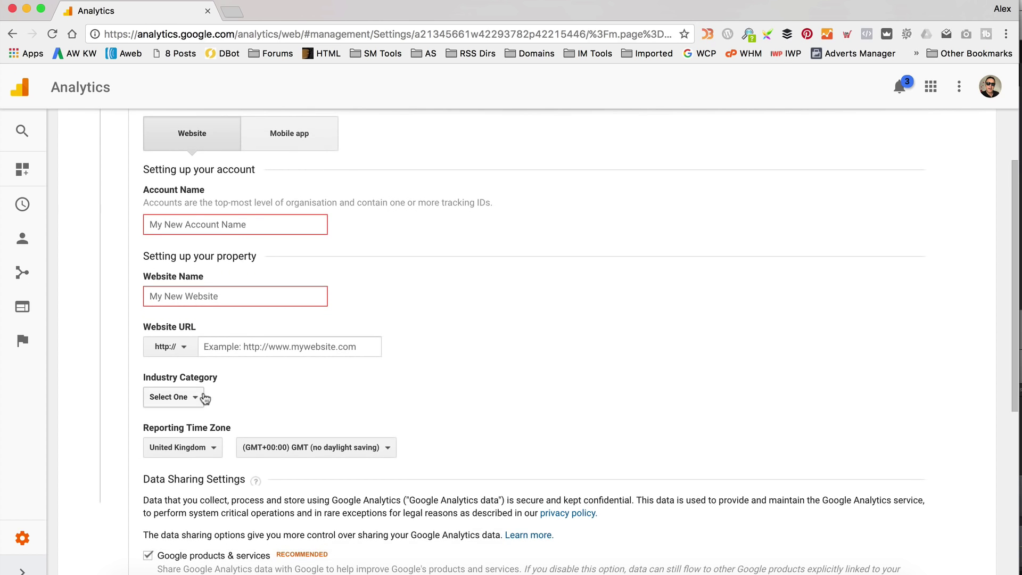
scroll(296, 392, down, 3)
scroll(239, 376, down, 5)
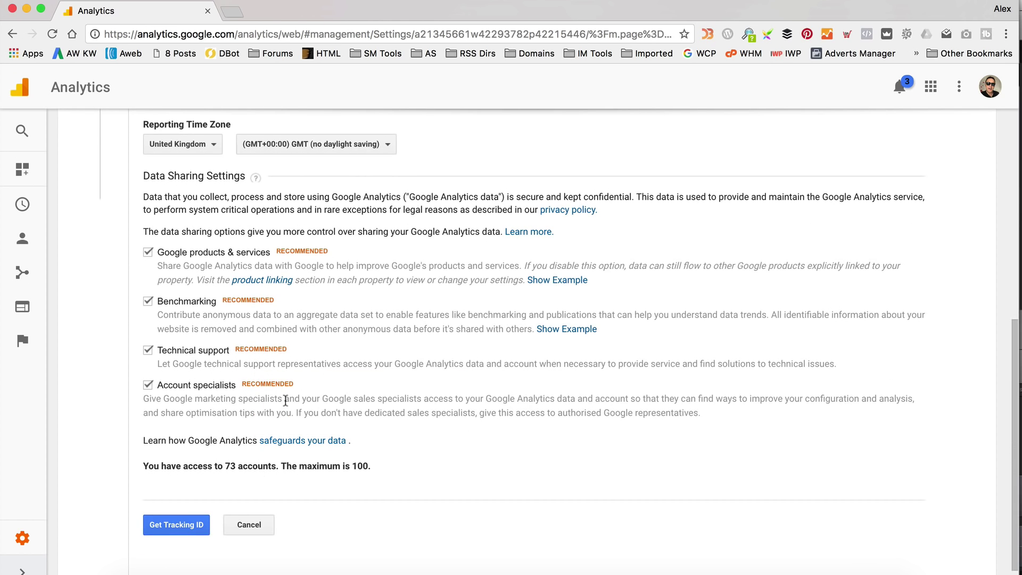
scroll(285, 400, up, 10)
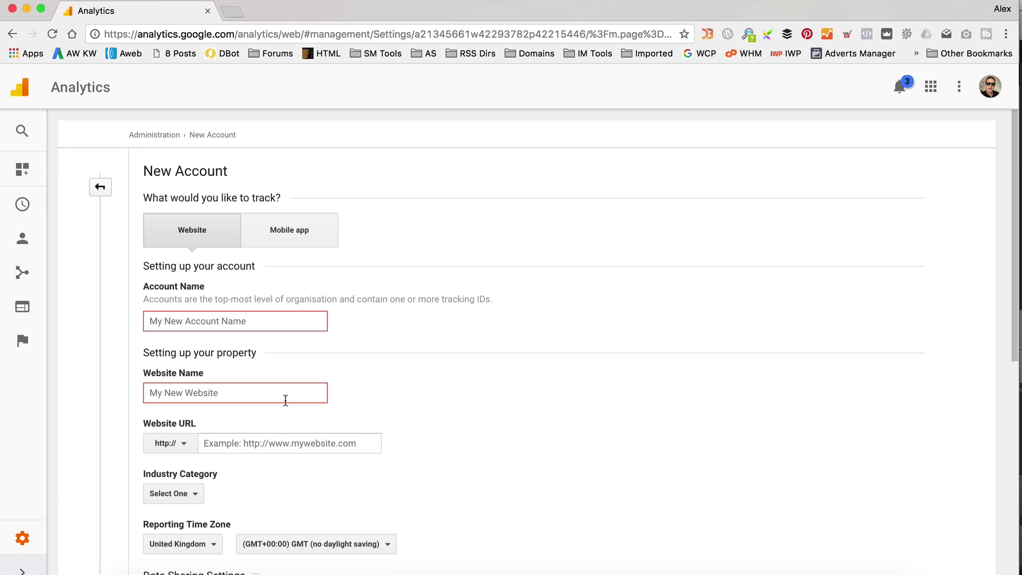
Leave the new account form and start creating a new property from the Property dropdown.
click(100, 187)
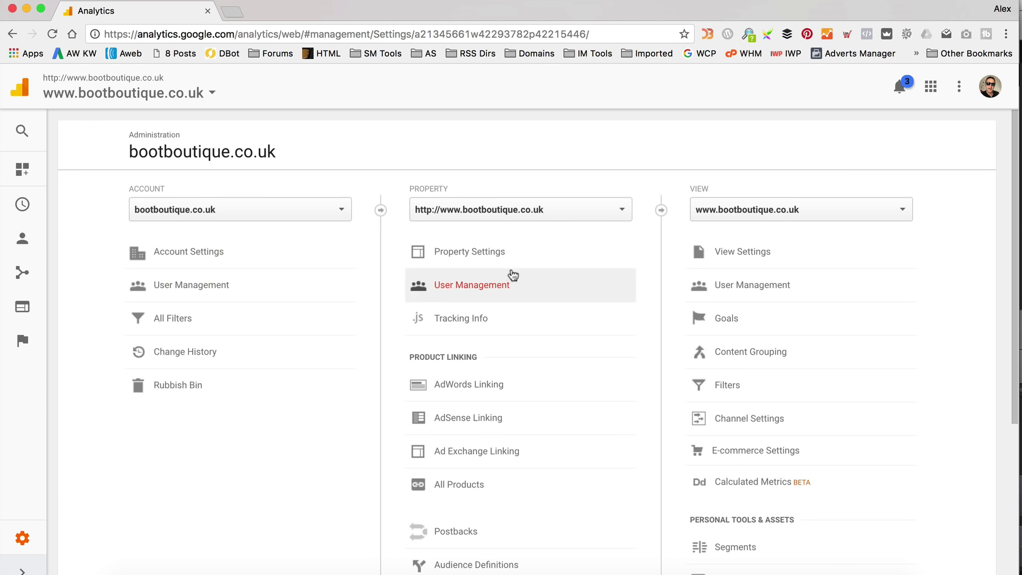
click(590, 210)
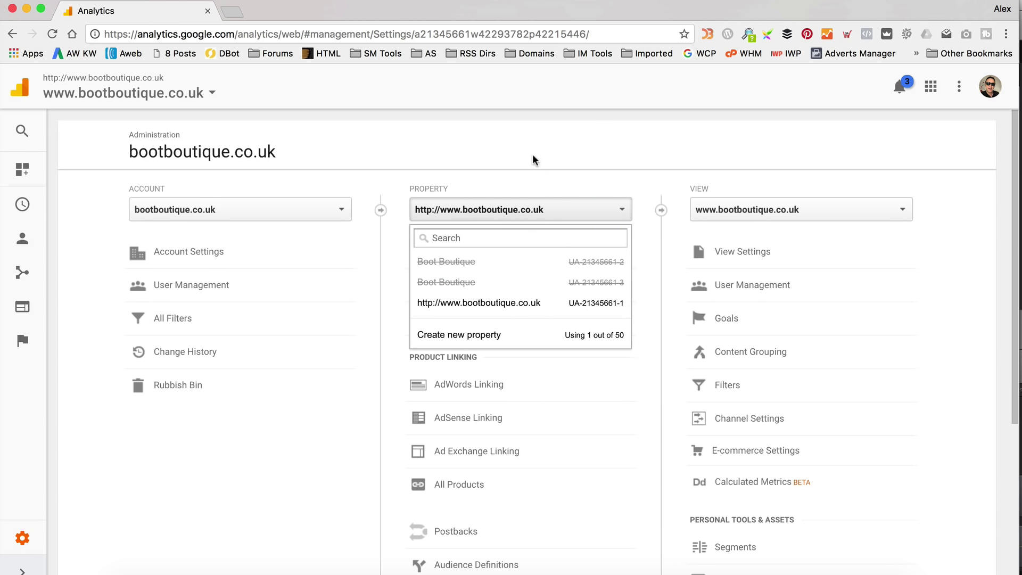
click(506, 340)
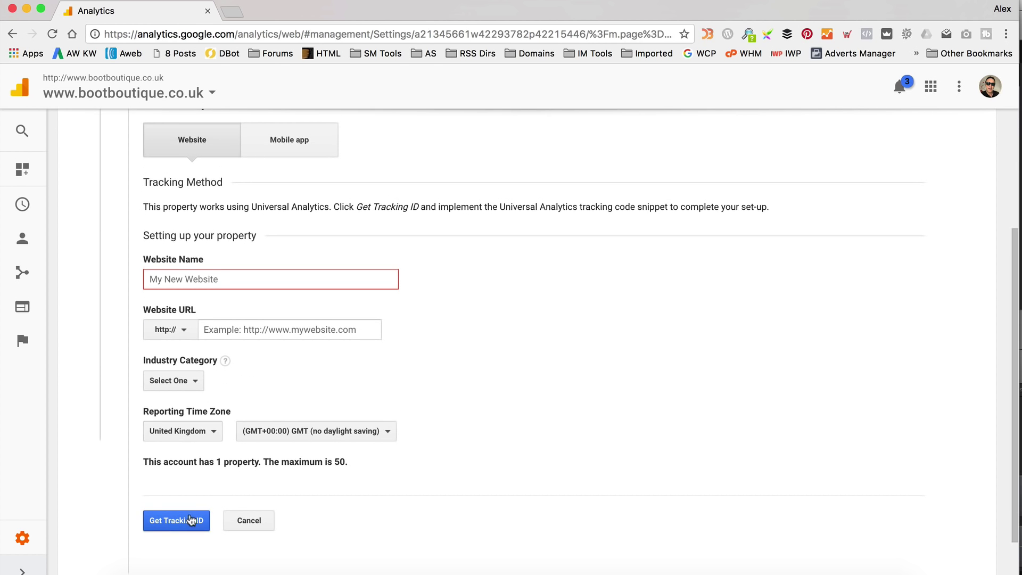
Show the Audience > Overview report, then open a new browser tab.
scroll(558, 346, up, 3)
scroll(557, 346, up, 1)
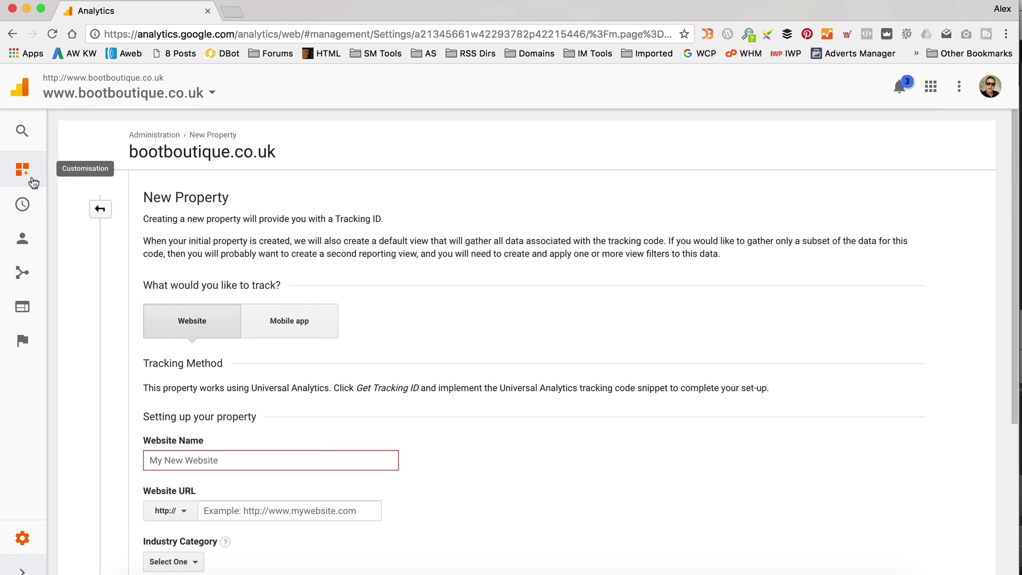
click(25, 205)
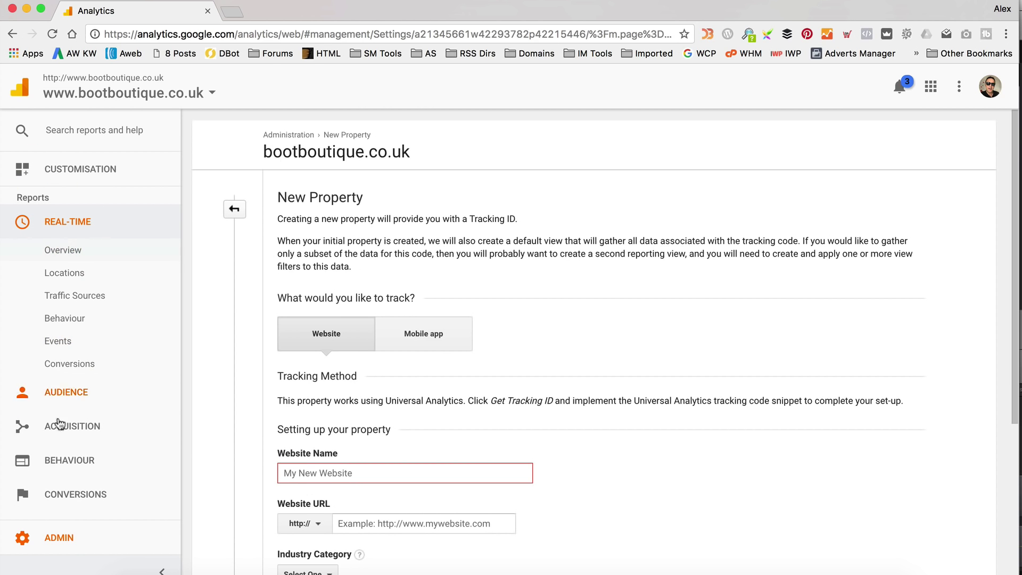
click(75, 392)
click(96, 291)
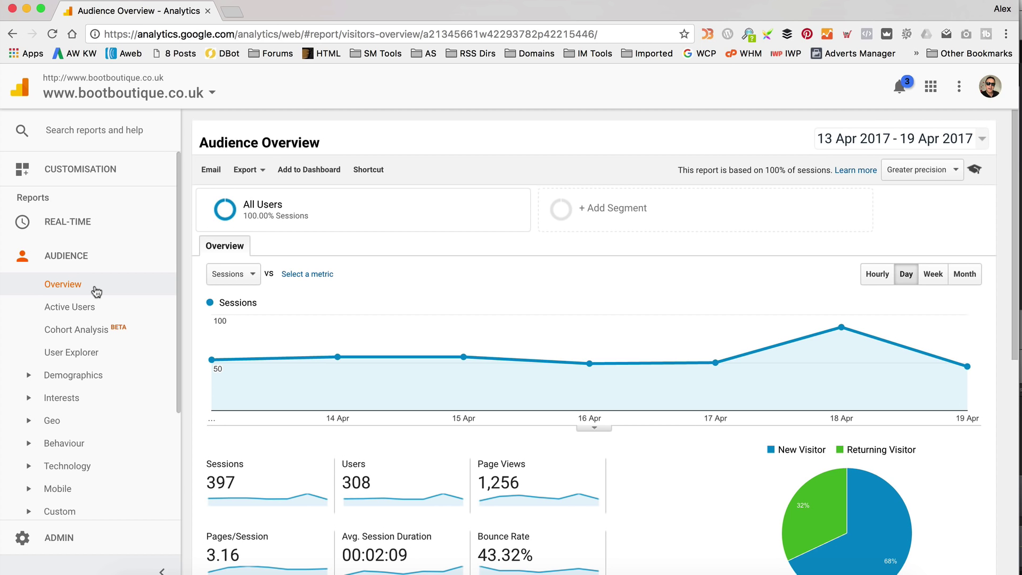
click(232, 11)
Load bootboutique.co.uk, go to its admin Dashboard, and open Plugins > Add New.
text(boo)
key(Return)
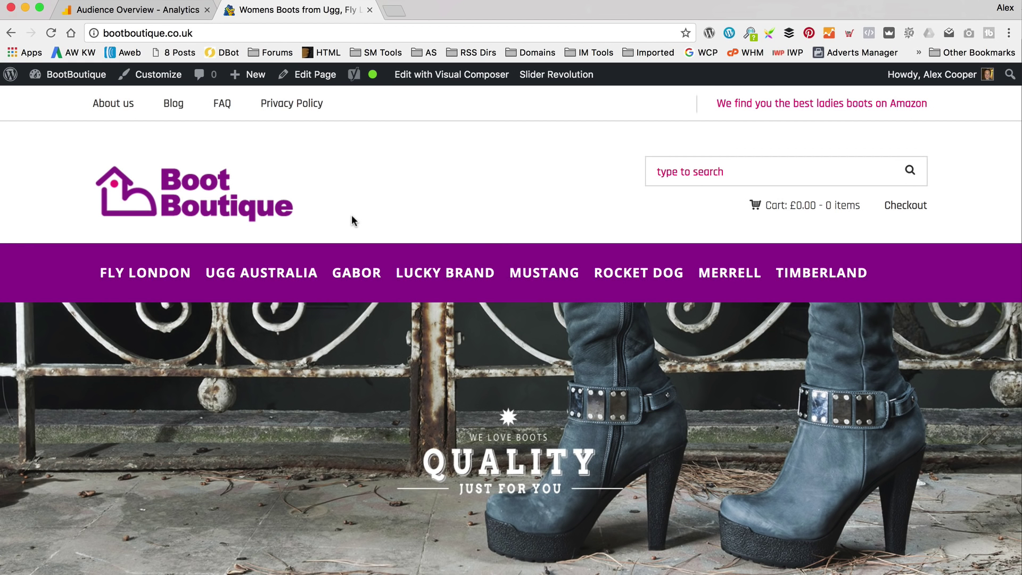
mouse_move(76, 77)
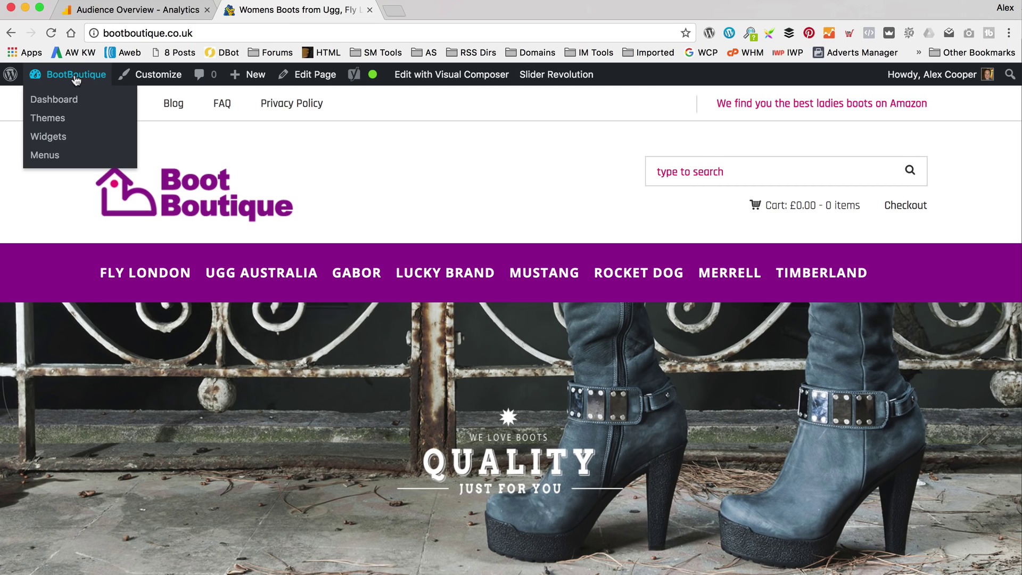
click(75, 102)
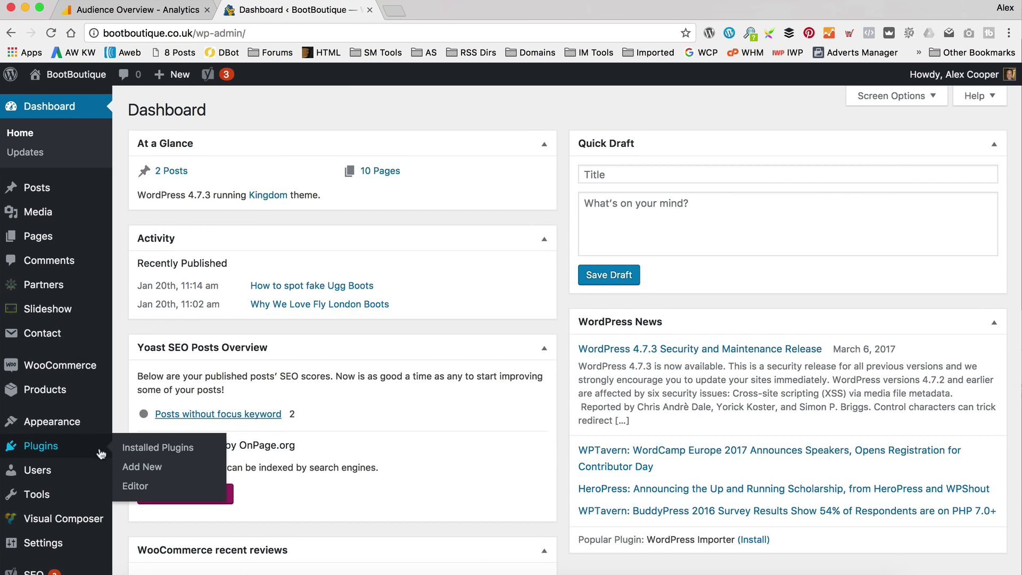
mouse_move(78, 437)
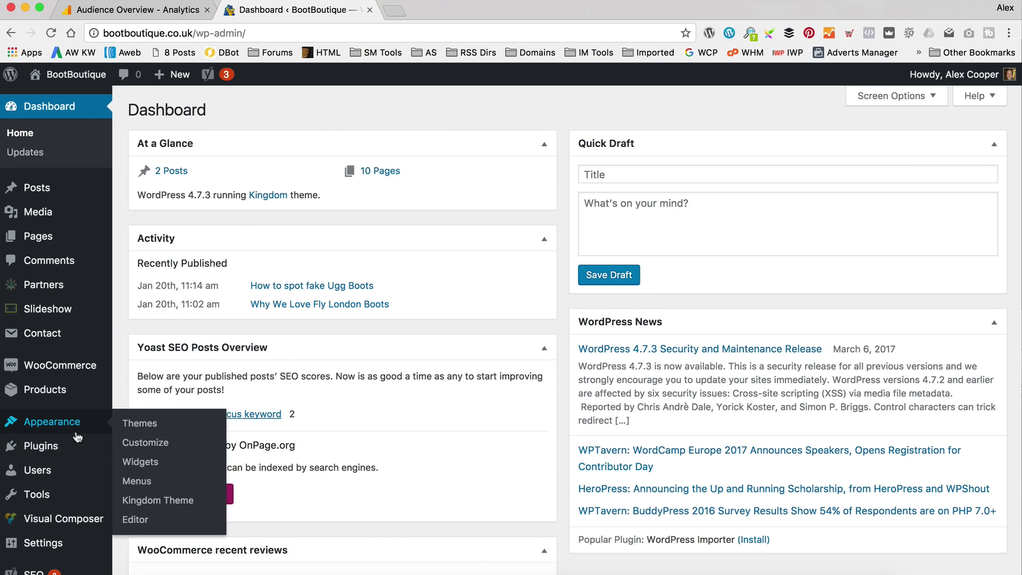
click(173, 474)
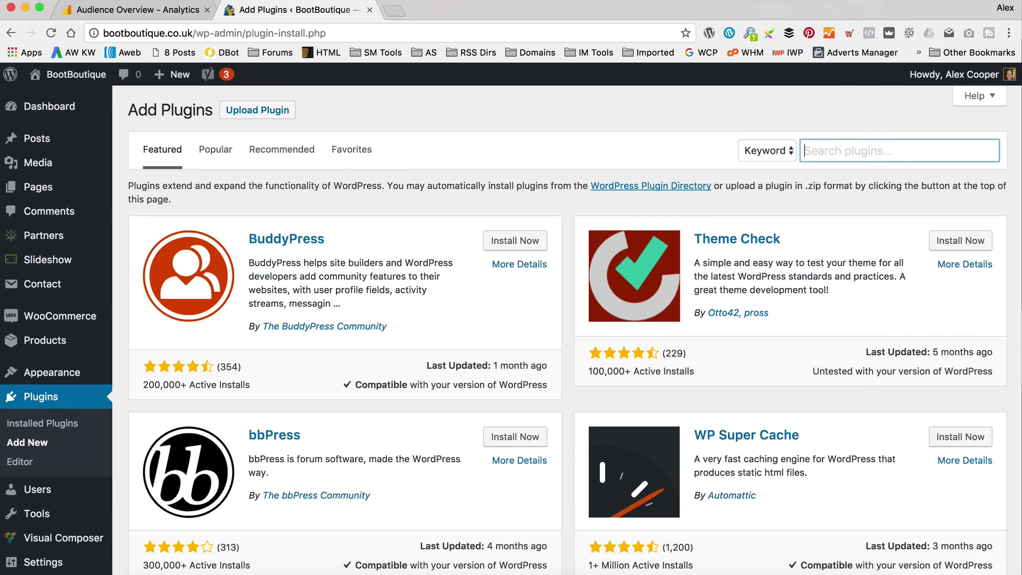
Search plugins for 'google analytics for wordpress' and install the MonsterInsights result.
click(861, 150)
text(goog)
text(le anal)
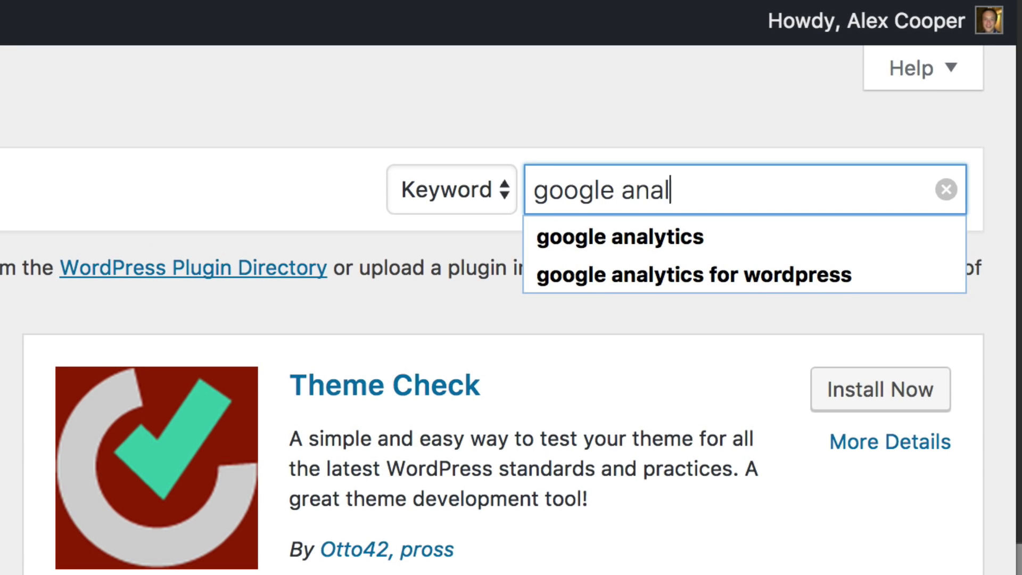
text(ytics for wordpress)
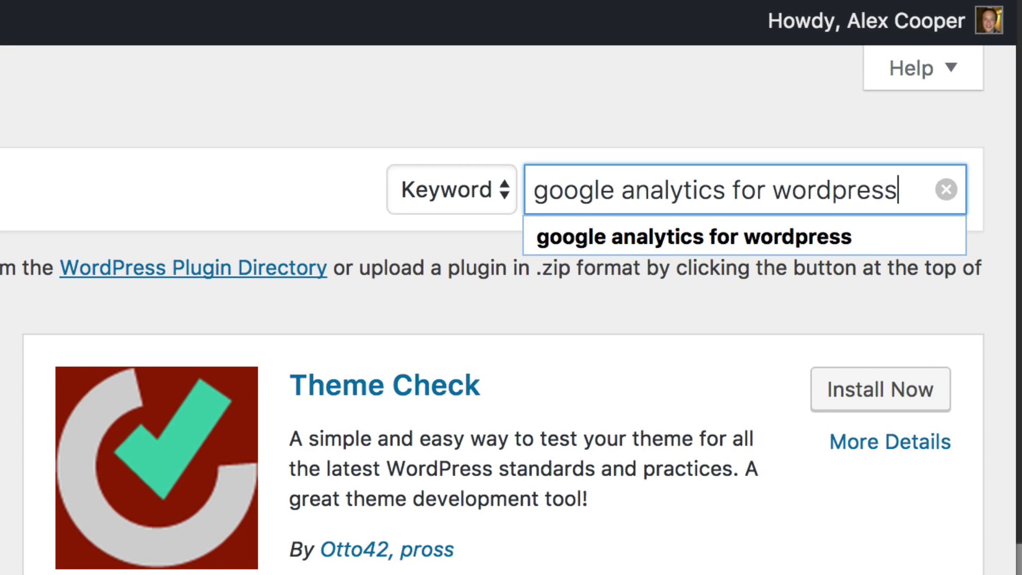
key(Return)
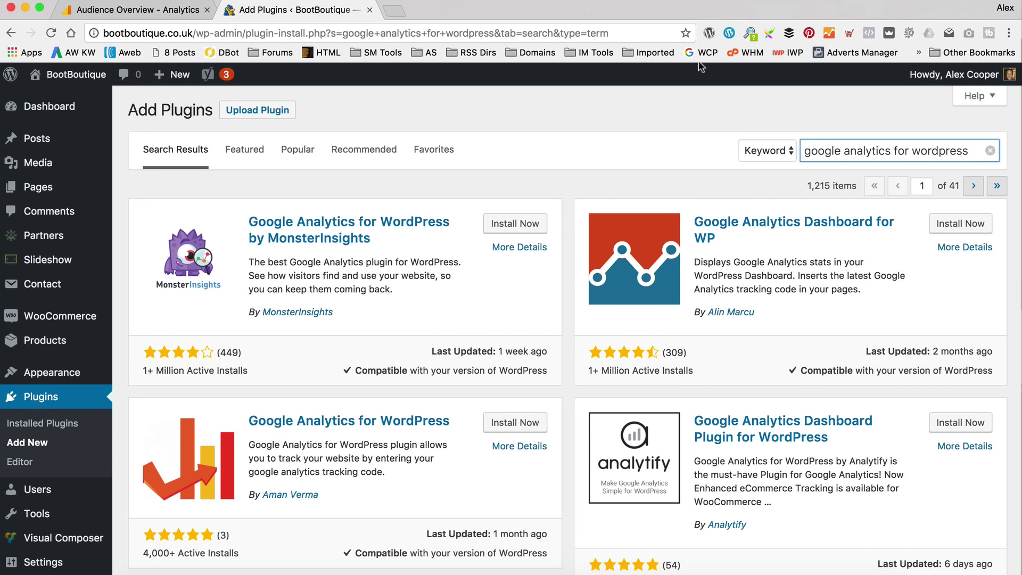
click(498, 225)
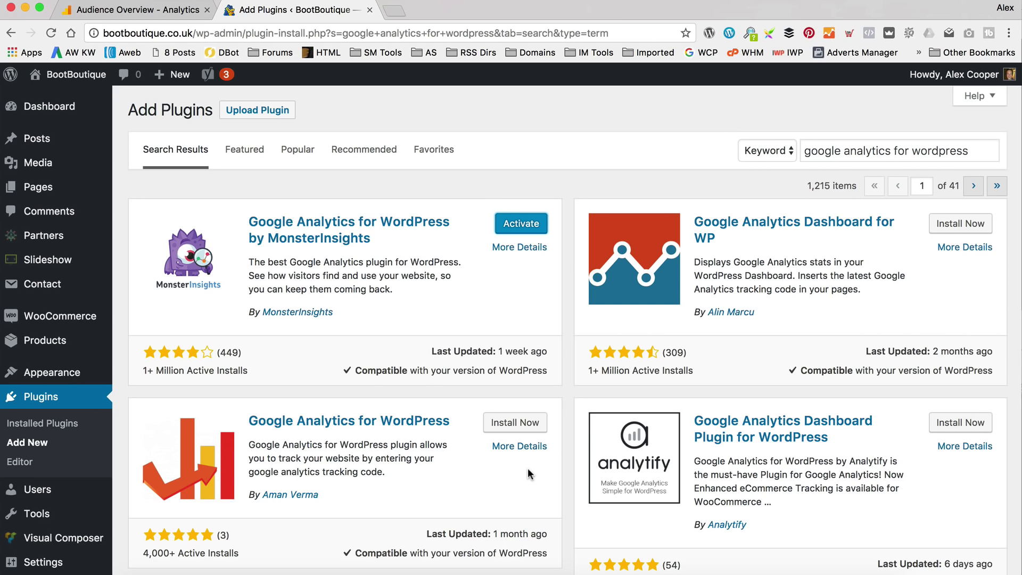
Activate MonsterInsights, allow its usage-tracking notice, and open its Google Analytics settings link.
click(511, 223)
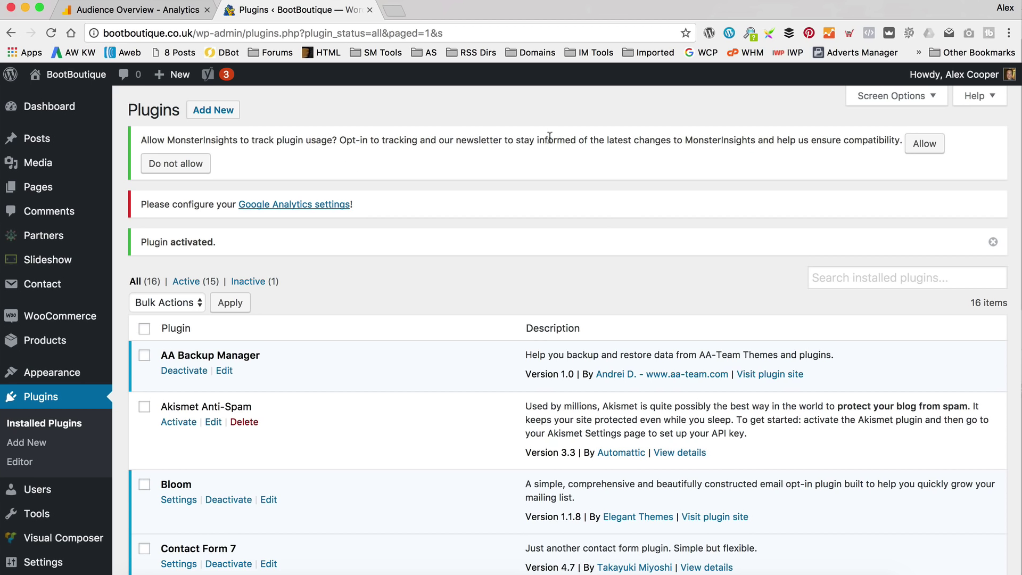
click(915, 143)
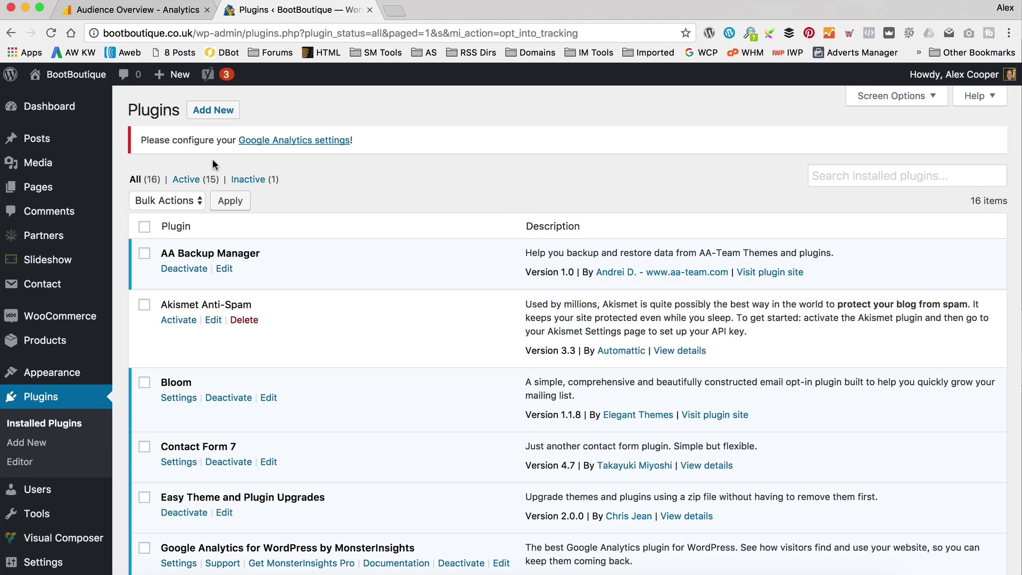
click(291, 141)
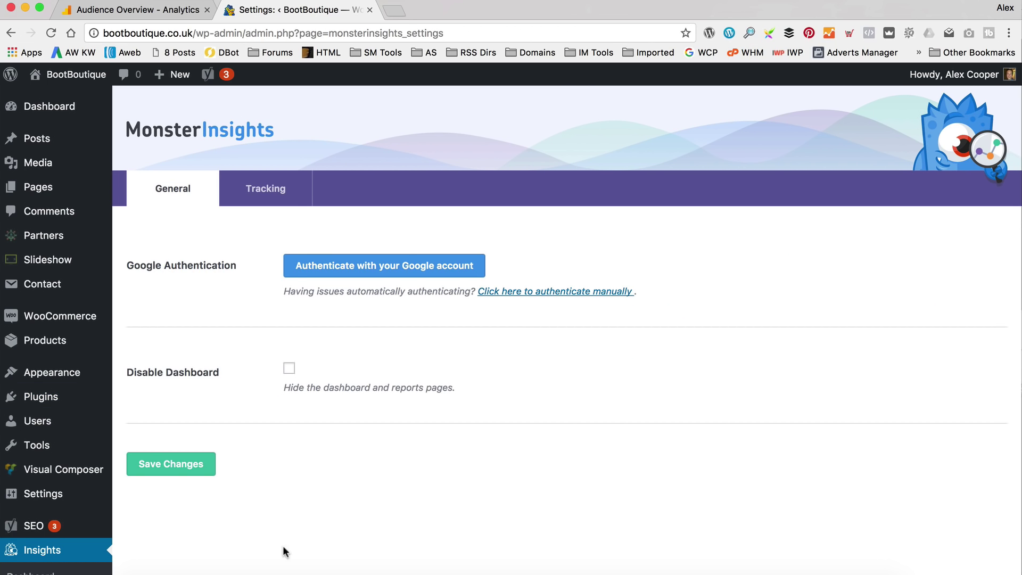
Authorise MonsterInsights with Google and paste the copied authorization code into the setup wizard.
click(384, 267)
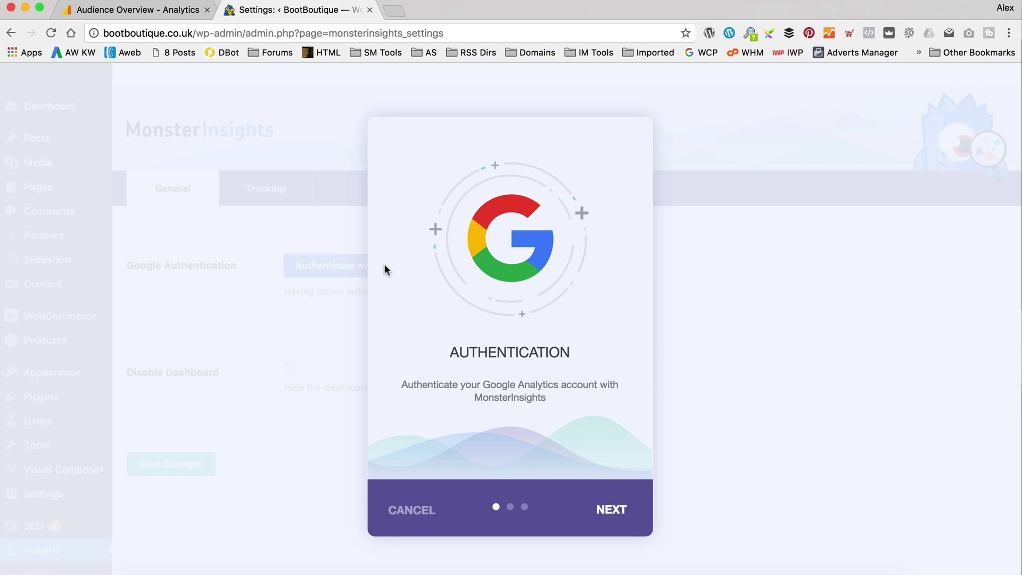
click(612, 512)
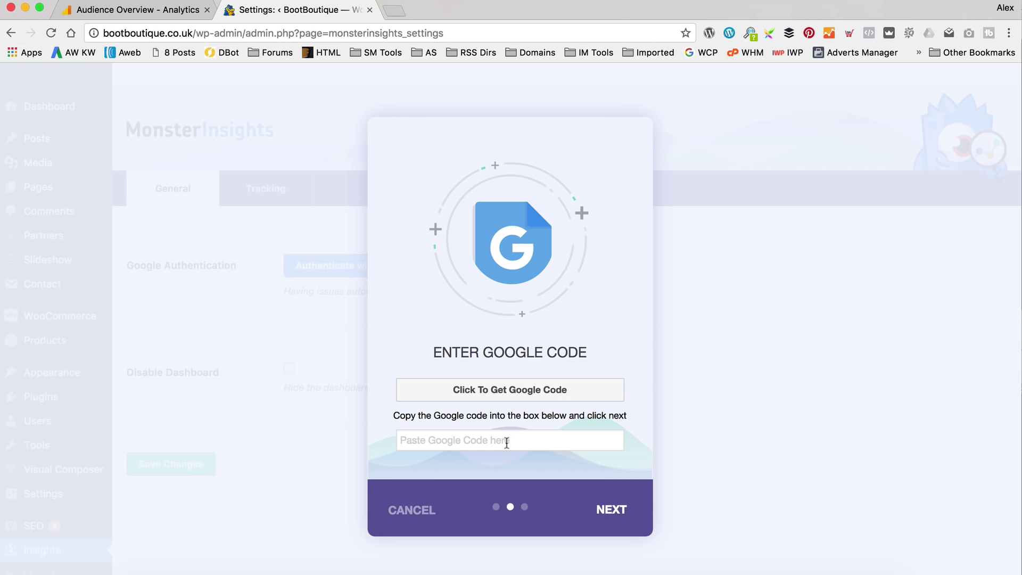
click(511, 390)
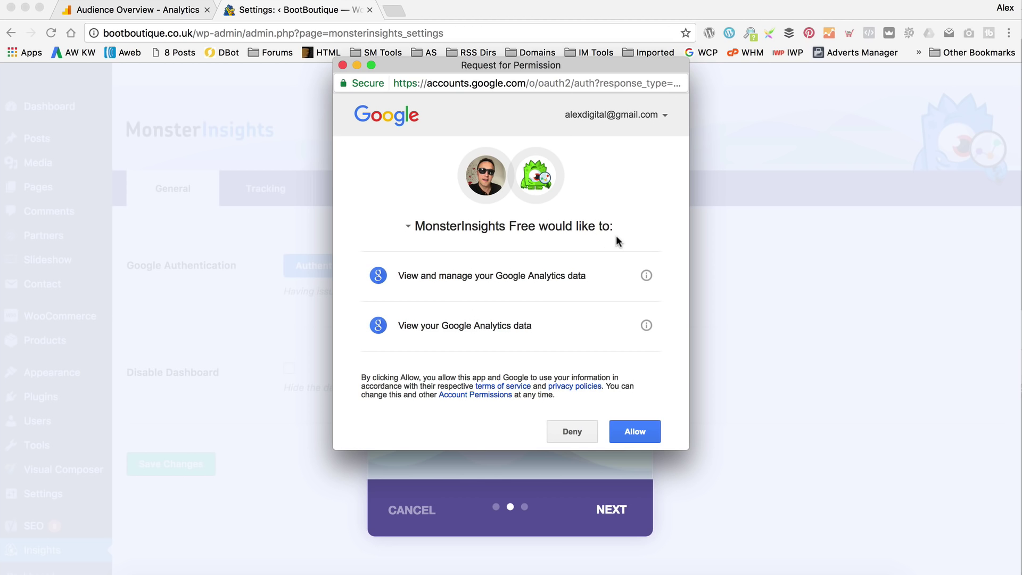
click(637, 429)
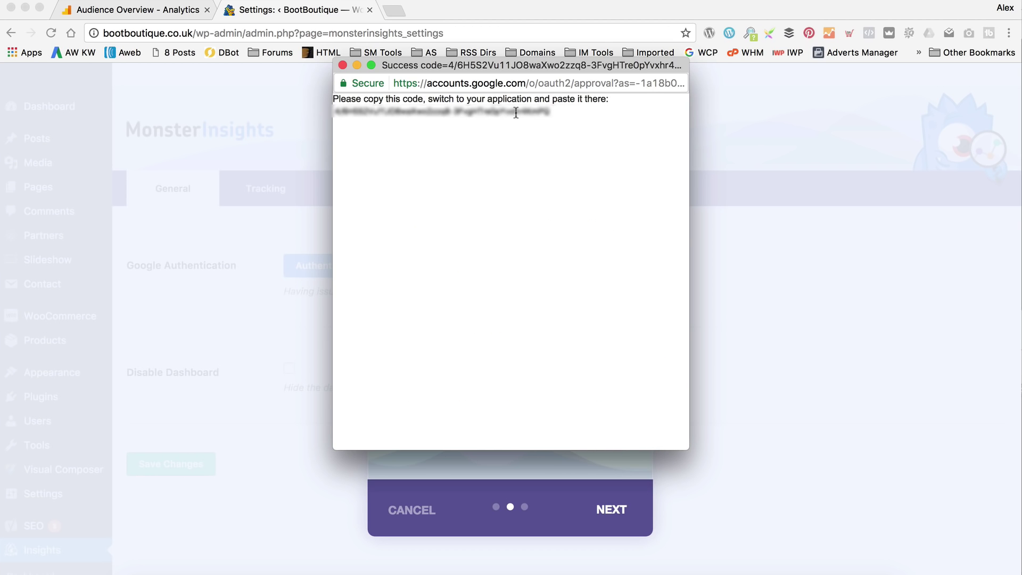
triple_click(518, 109)
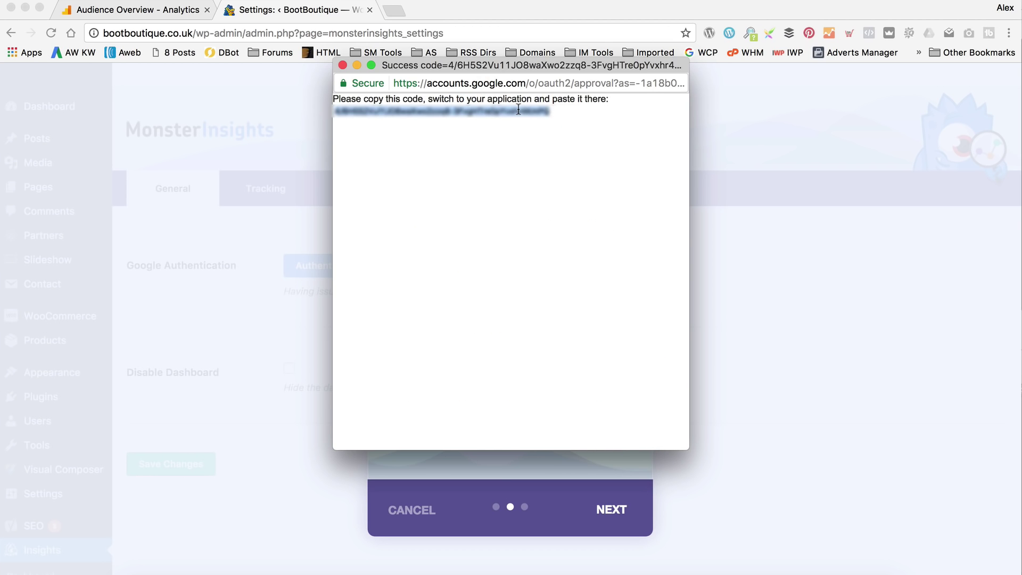
click(760, 429)
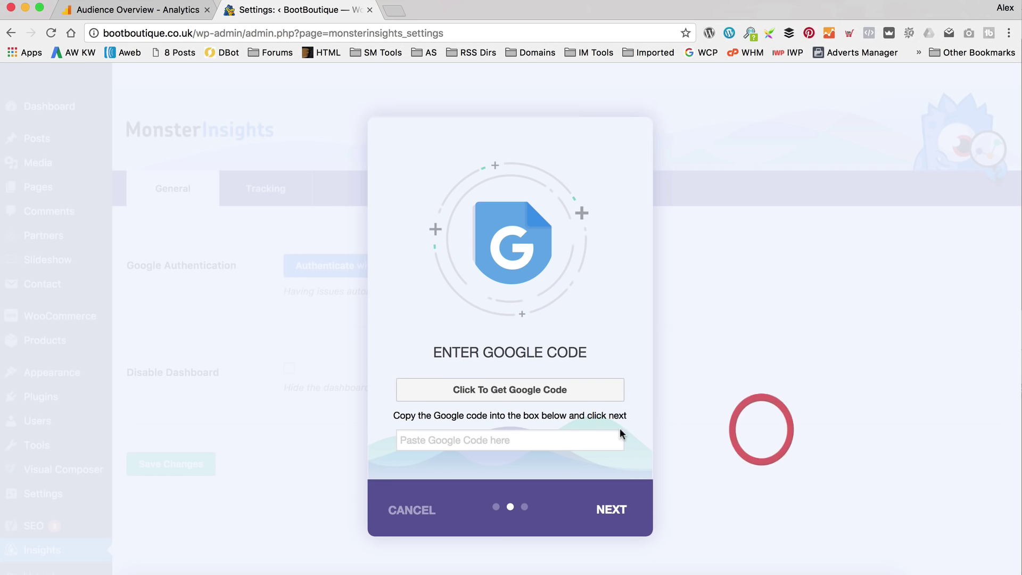
click(498, 441)
key(super+v)
click(610, 509)
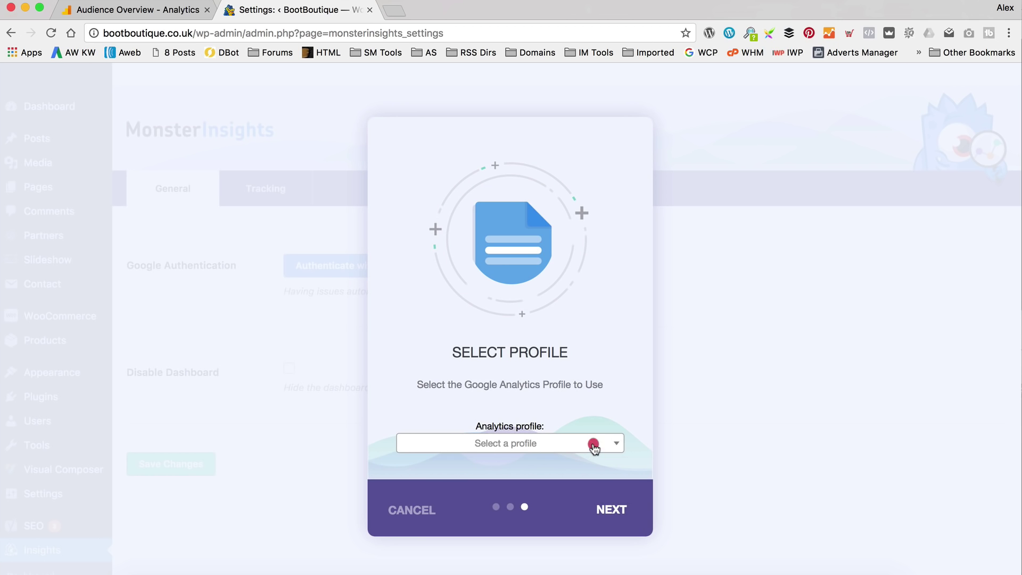
click(594, 448)
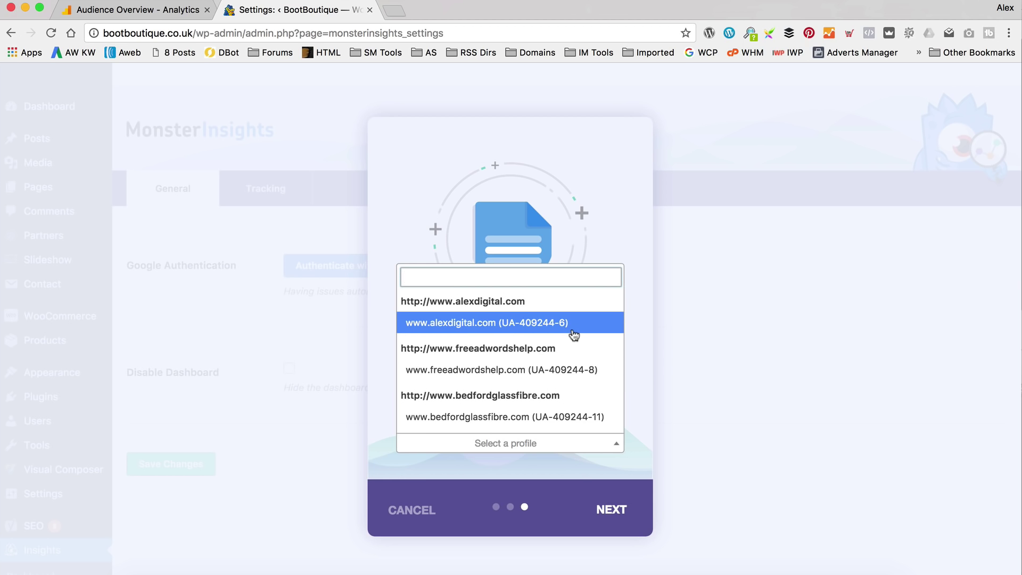
text(boot)
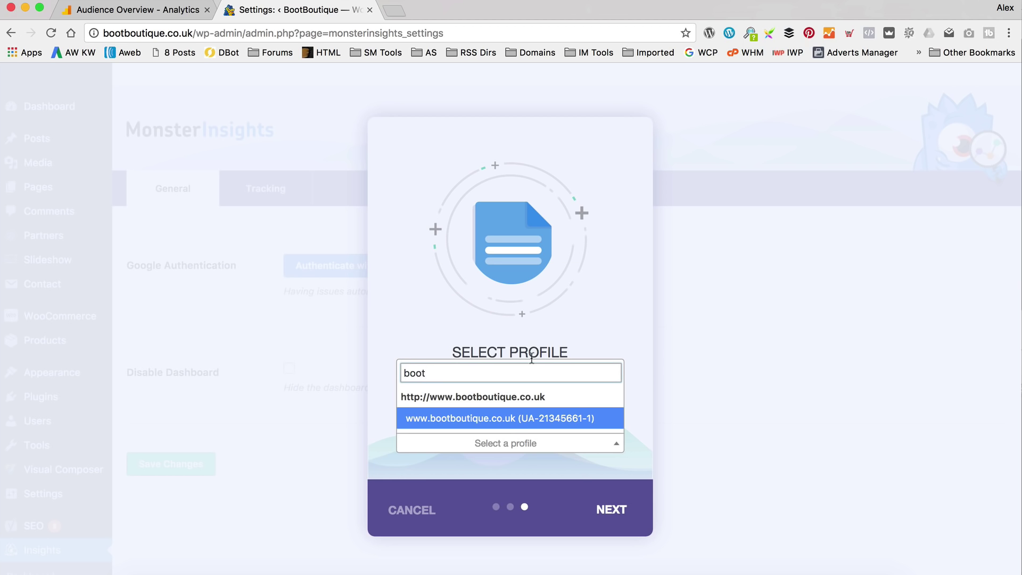
click(509, 421)
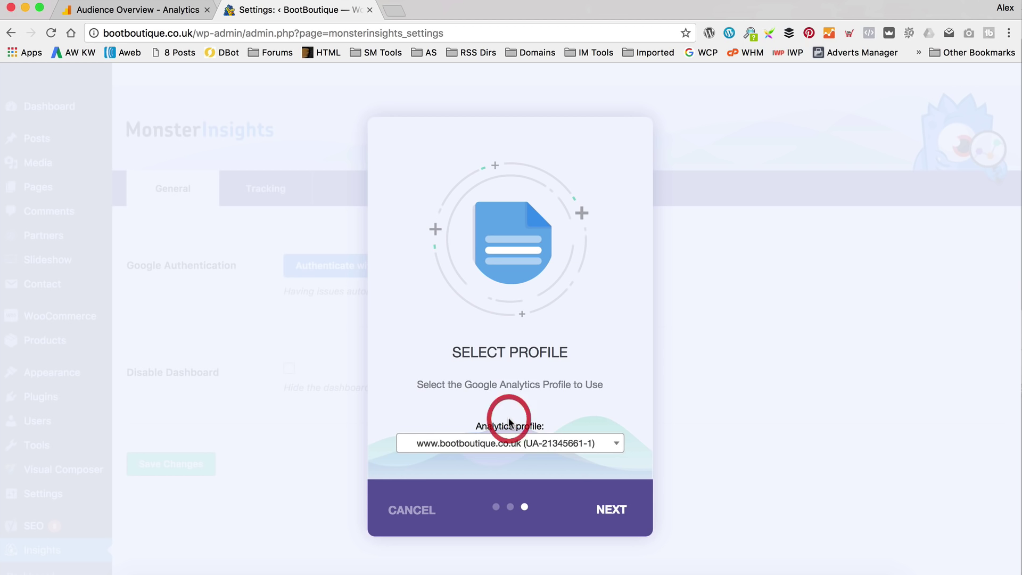
click(606, 511)
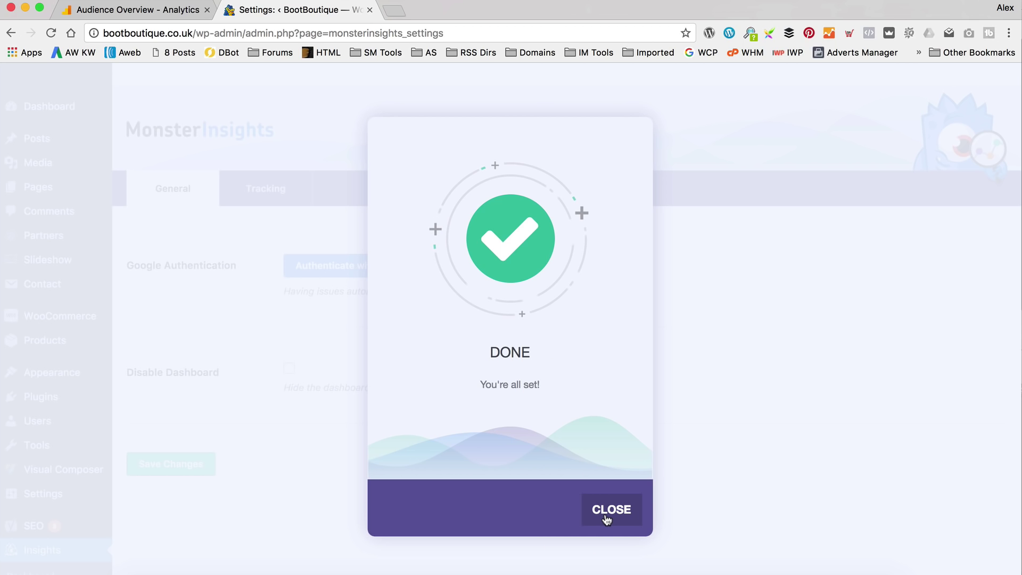
click(607, 513)
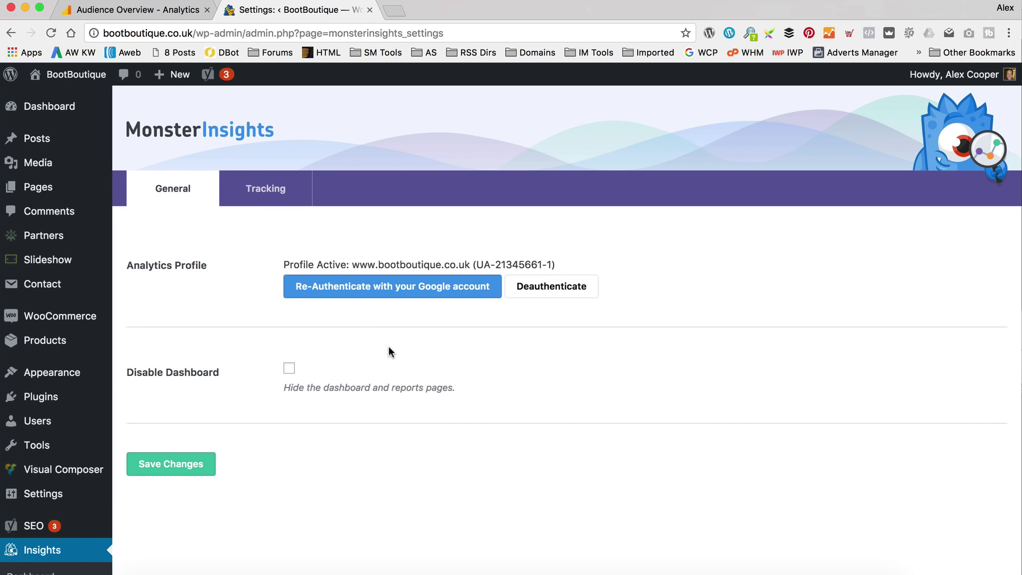
click(178, 464)
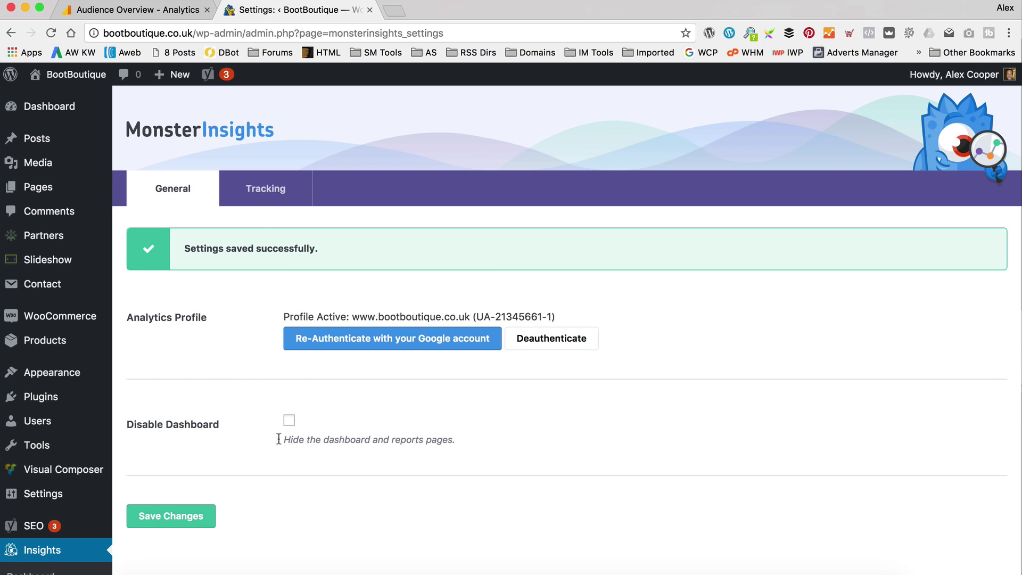
Show the Tracking tab's Demographics settings with demographics and interests reporting enabled.
click(267, 201)
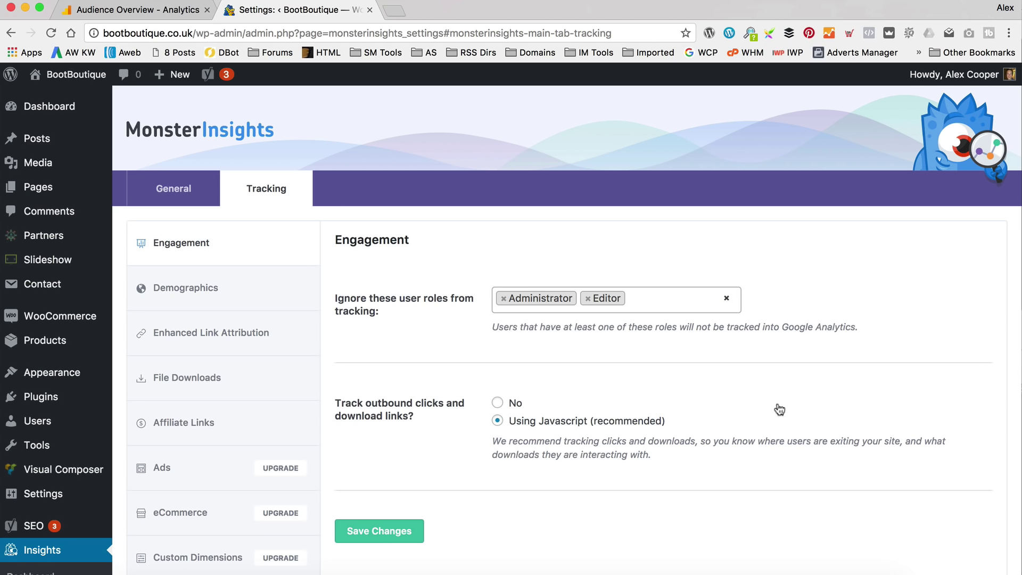
click(188, 288)
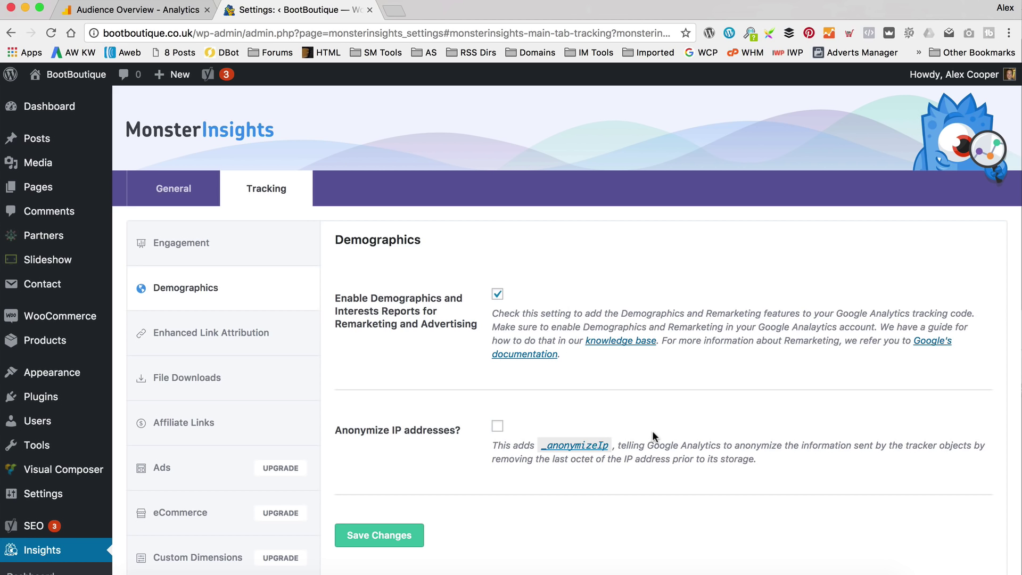
scroll(671, 289, down, 1)
Review the Enhanced Link Attribution options, then show the File Downloads tracking settings.
click(250, 290)
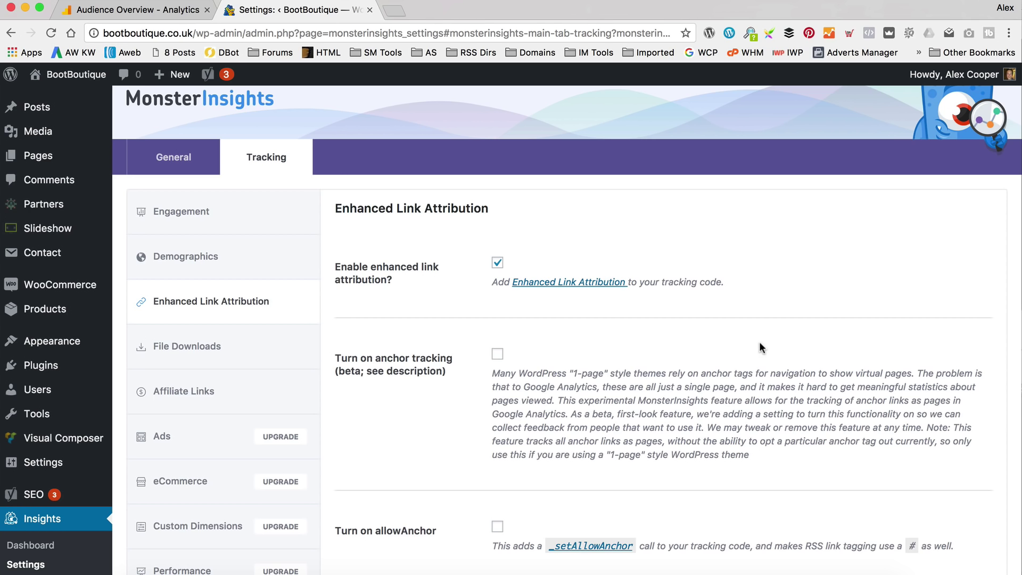
scroll(759, 366, down, 3)
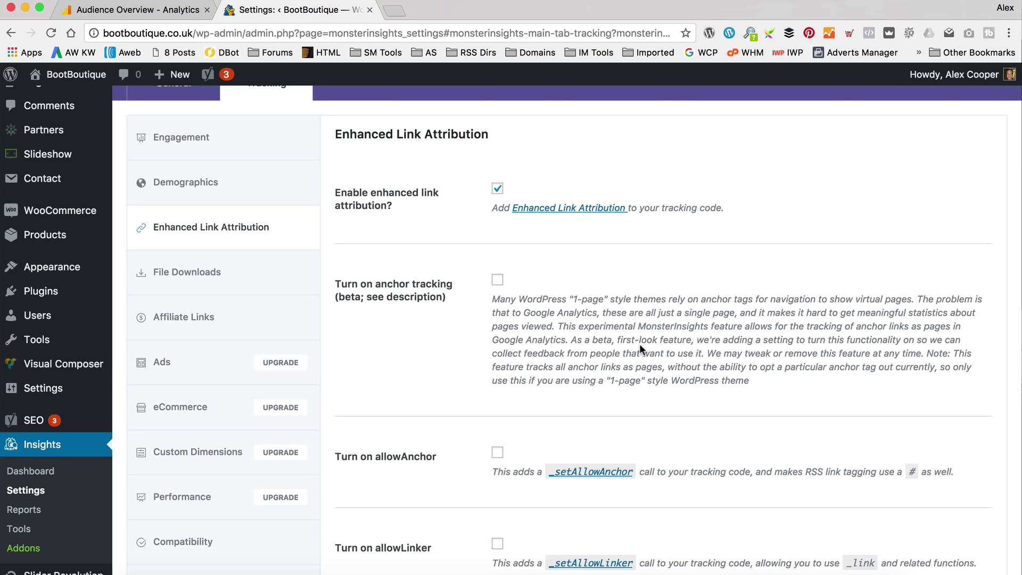
scroll(681, 320, down, 5)
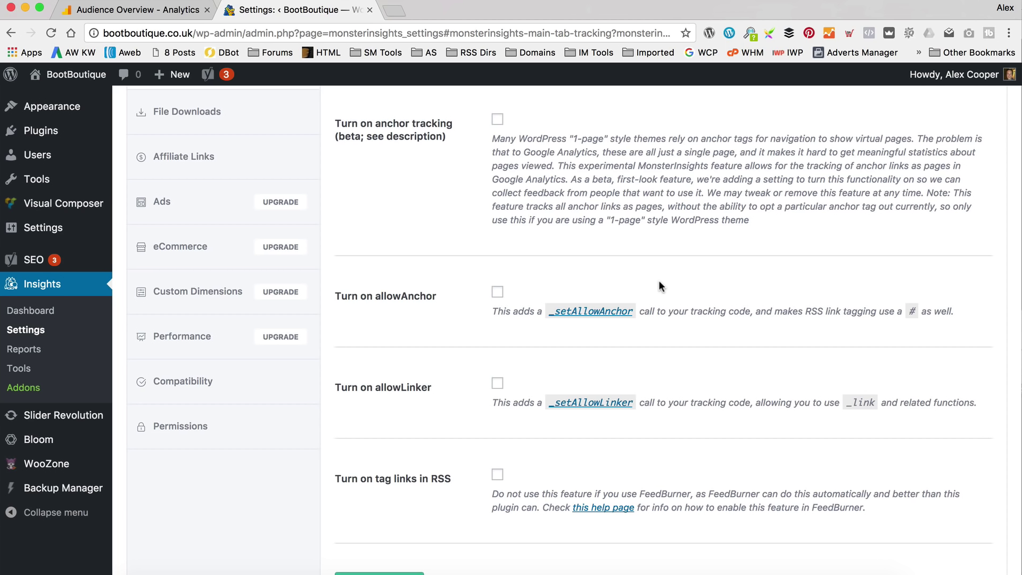
scroll(674, 359, up, 5)
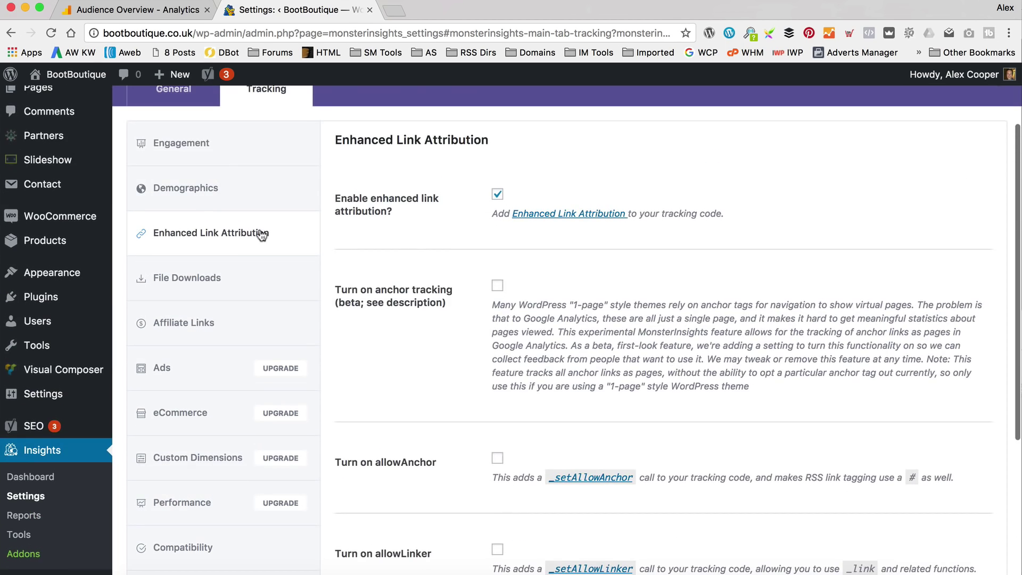
click(220, 298)
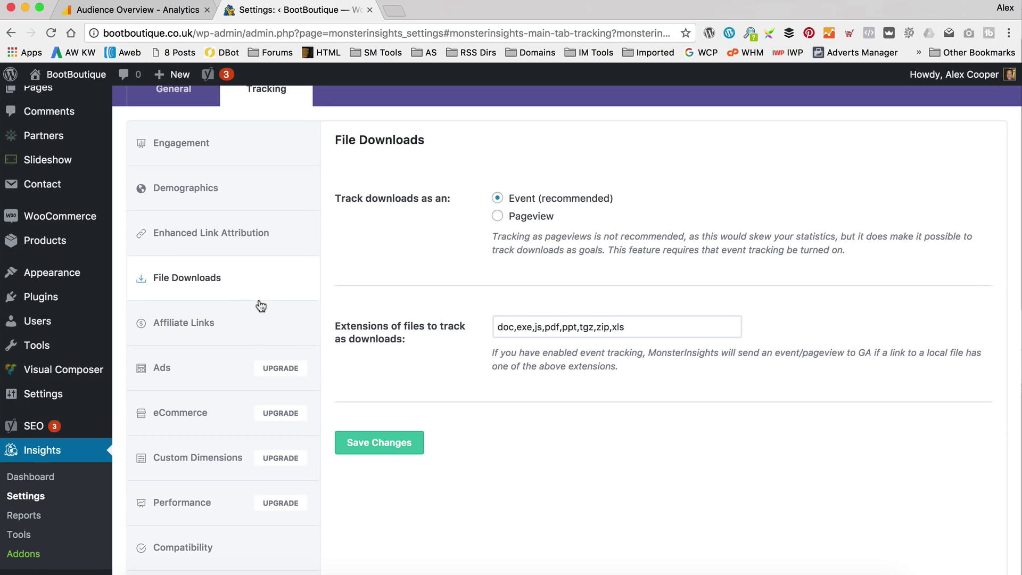
Show the Affiliate Links settings and scroll to its empty internal-link path and label fields.
click(254, 325)
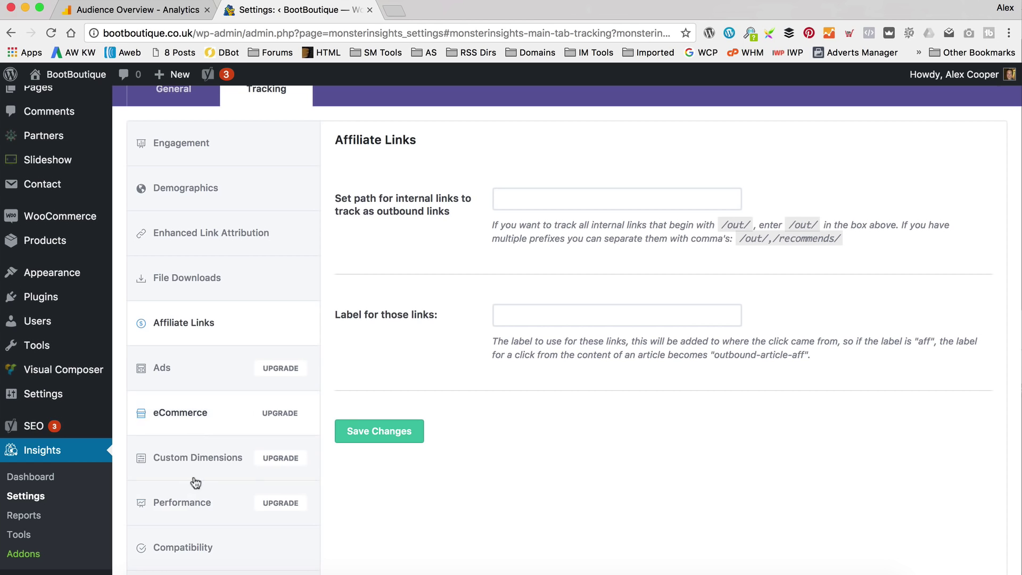
scroll(213, 409, down, 3)
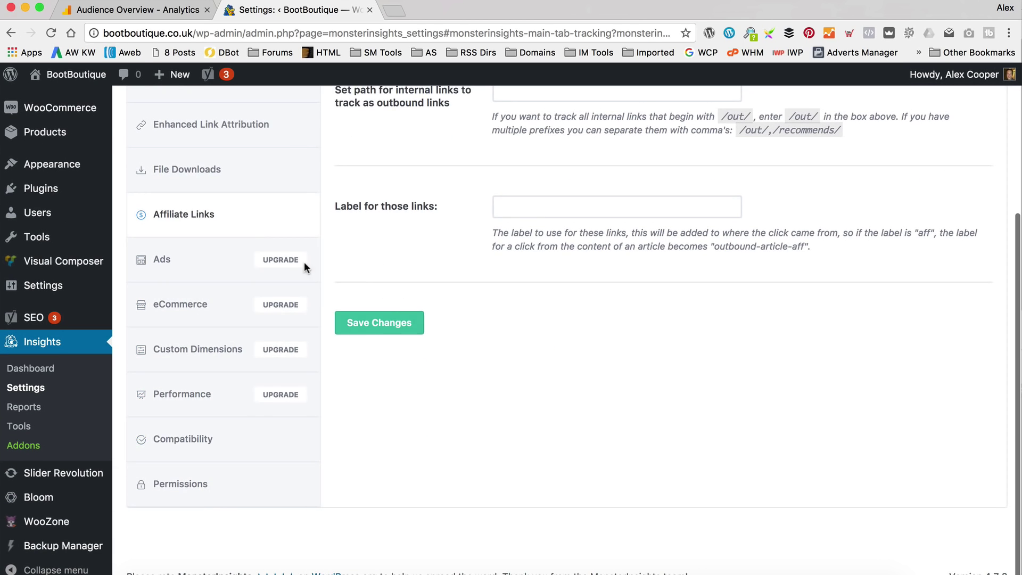
Open the eCommerce tracking section, which requires an account upgrade to unlock.
click(215, 308)
scroll(382, 318, down, 2)
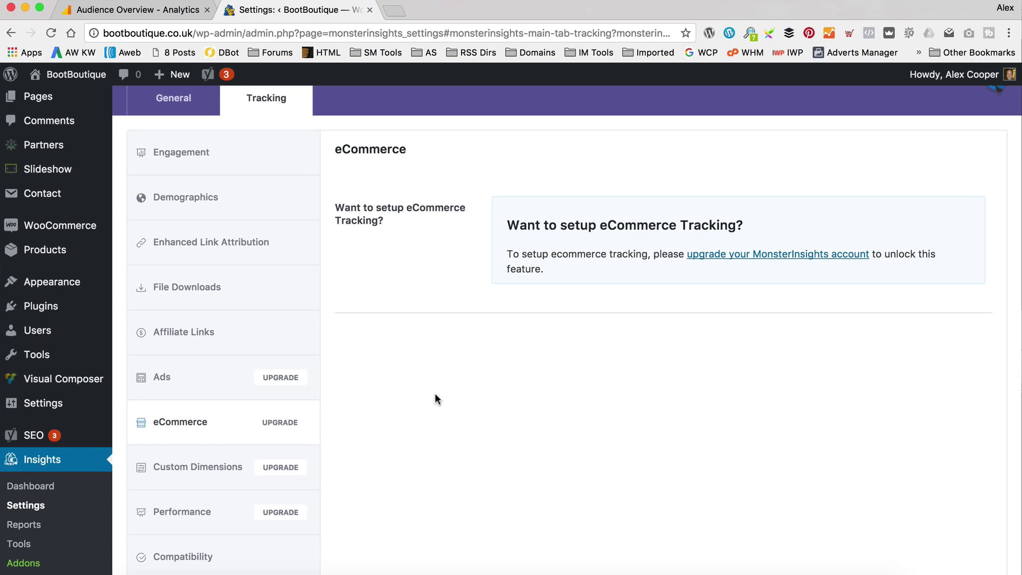
Review the MonsterInsights Basic $39, Plus $99 and Pro $199 yearly plans, then return to settings.
click(770, 255)
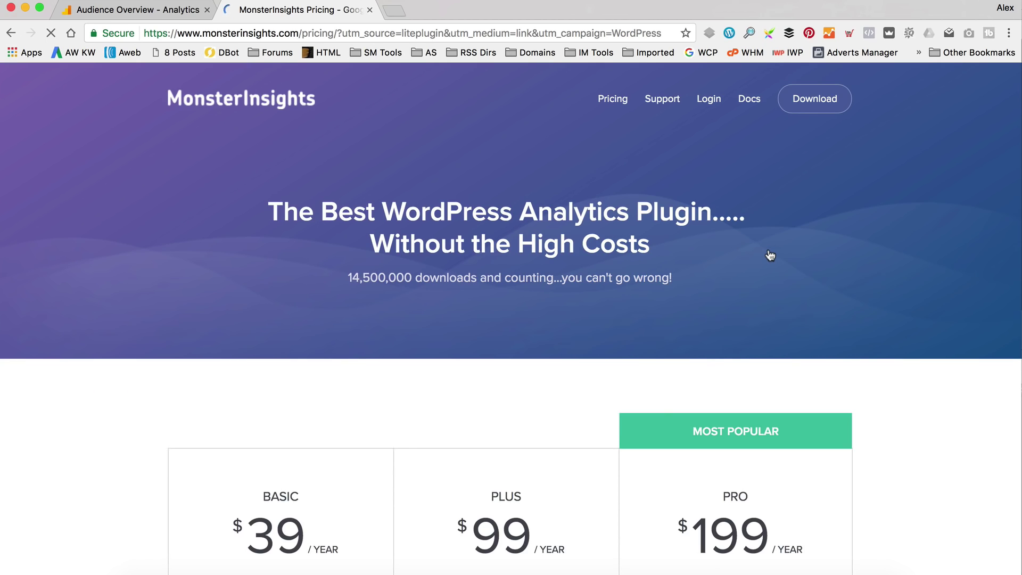
scroll(770, 255, down, 5)
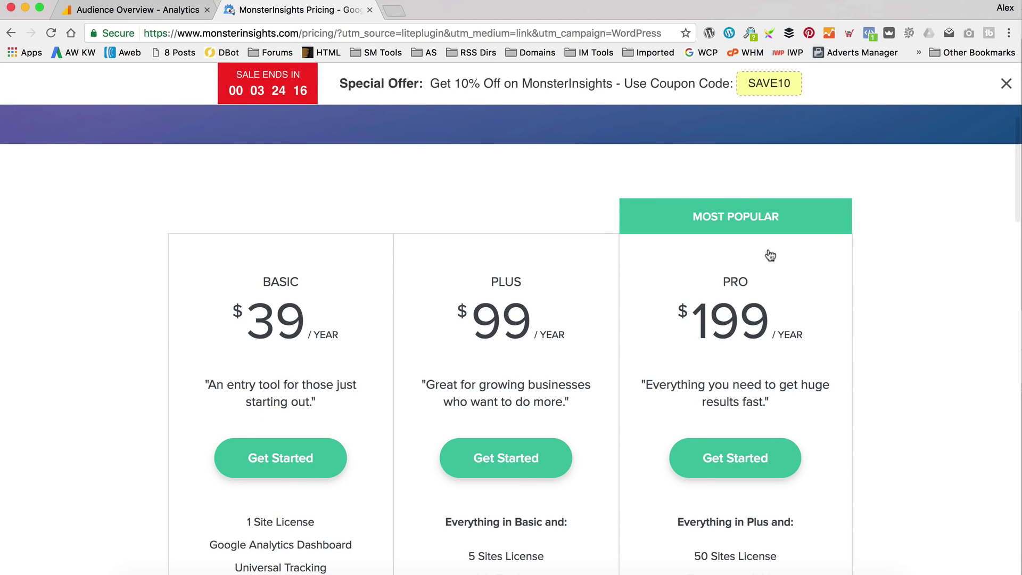
scroll(274, 355, down, 2)
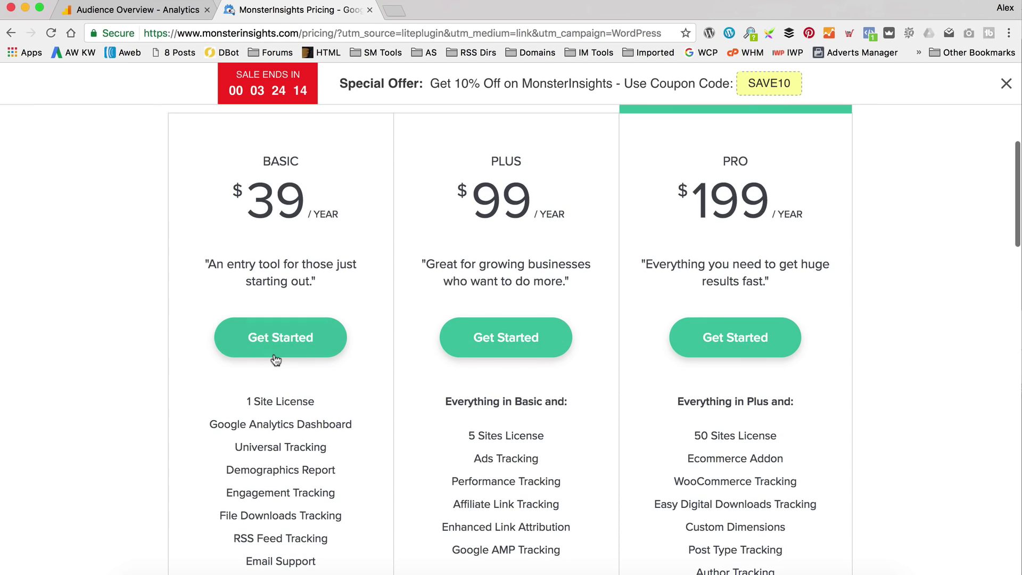
scroll(276, 359, up, 3)
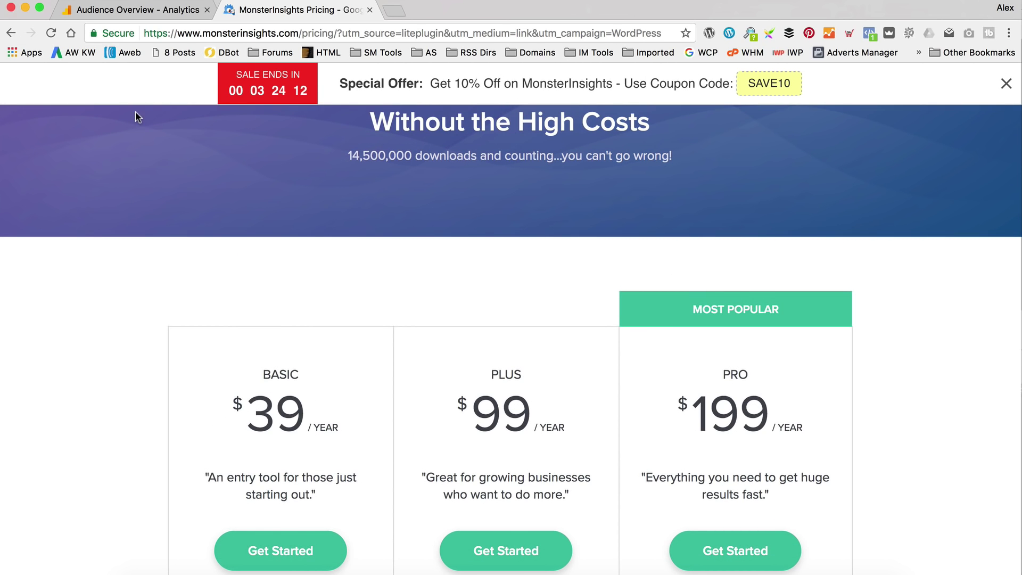
click(11, 33)
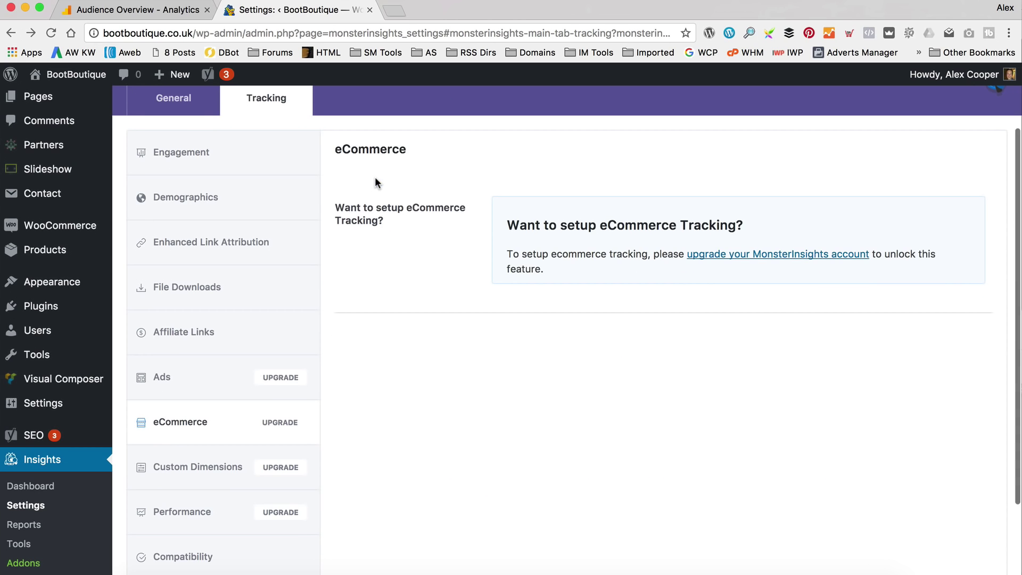
Check the Compatibility settings: tracking-domain and custom code fields empty, debug mode off.
scroll(383, 178, down, 3)
click(192, 445)
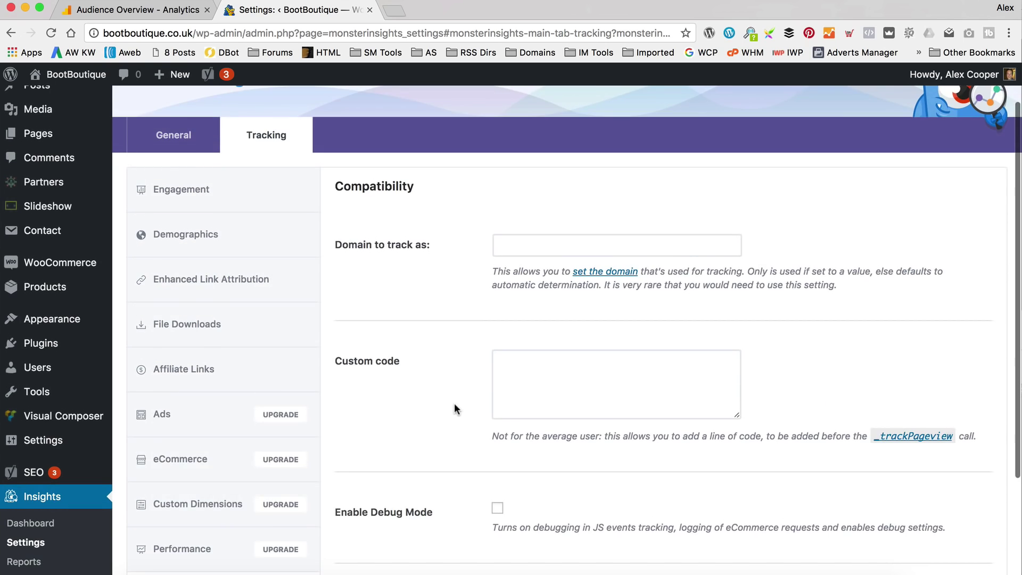
scroll(456, 409, down, 1)
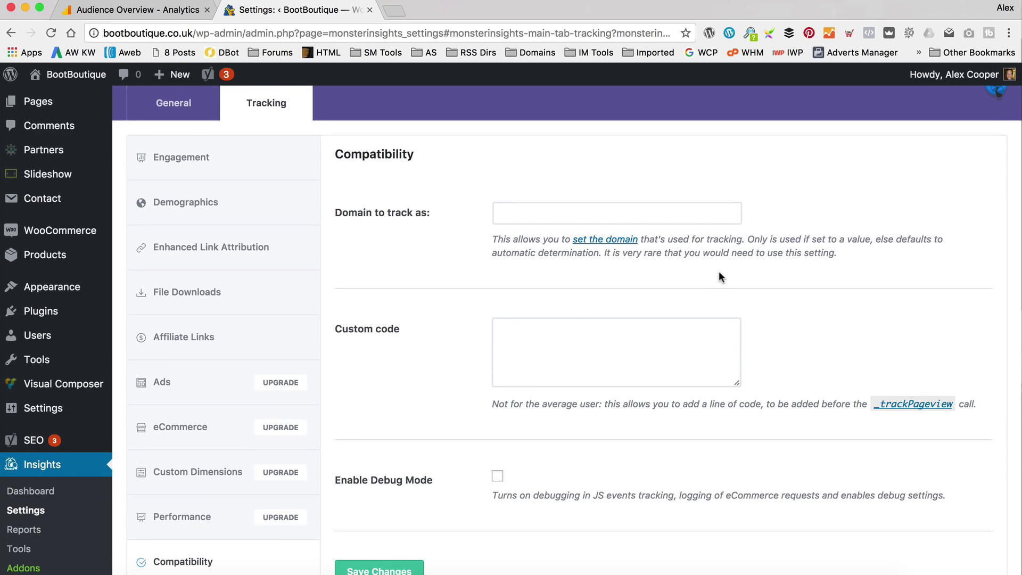
scroll(719, 272, down, 1)
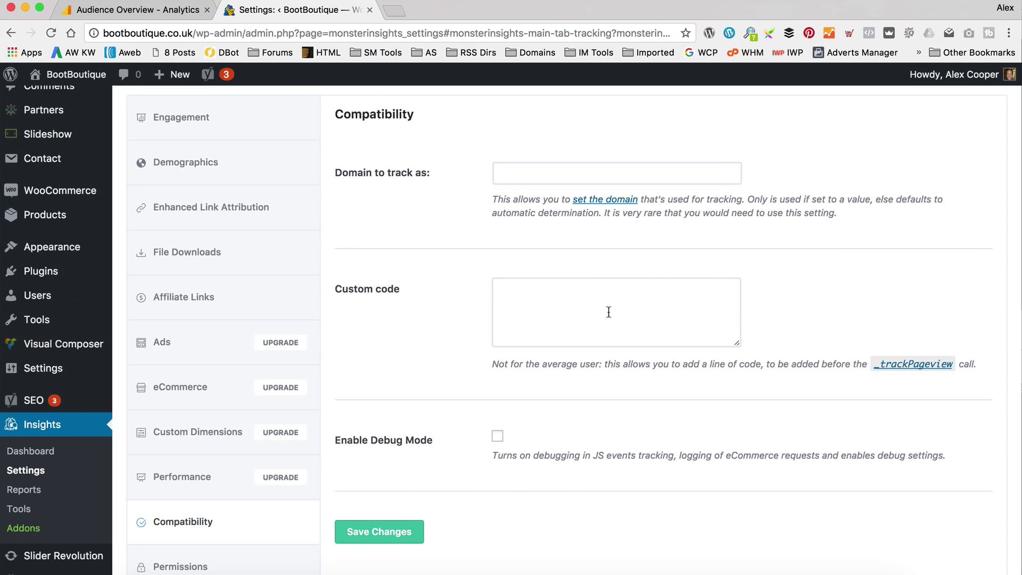
scroll(403, 309, down, 2)
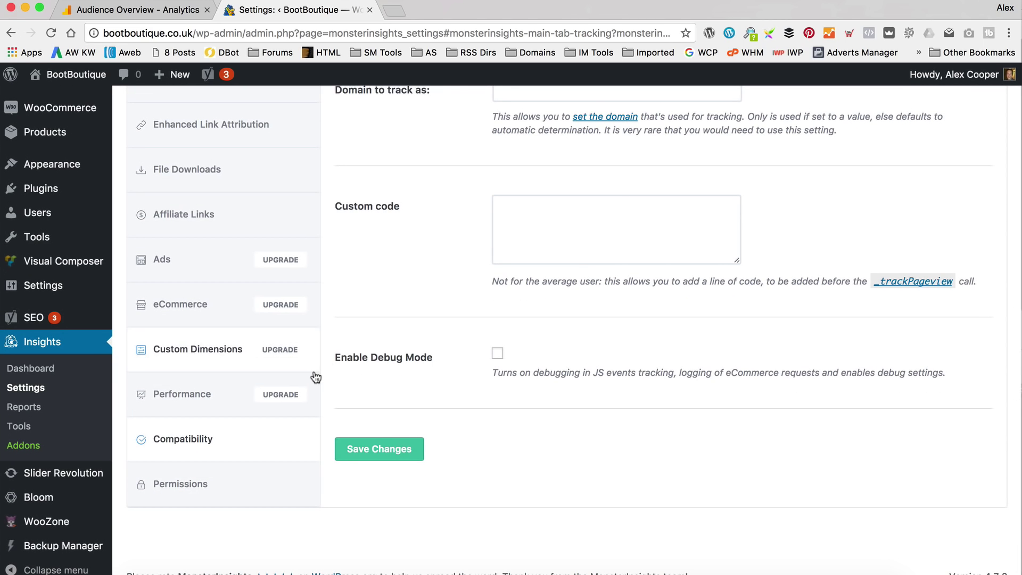
Go through the Insights Dashboard's 20 Mar–19 Apr page views, top posts, traffic sources and countries.
click(47, 369)
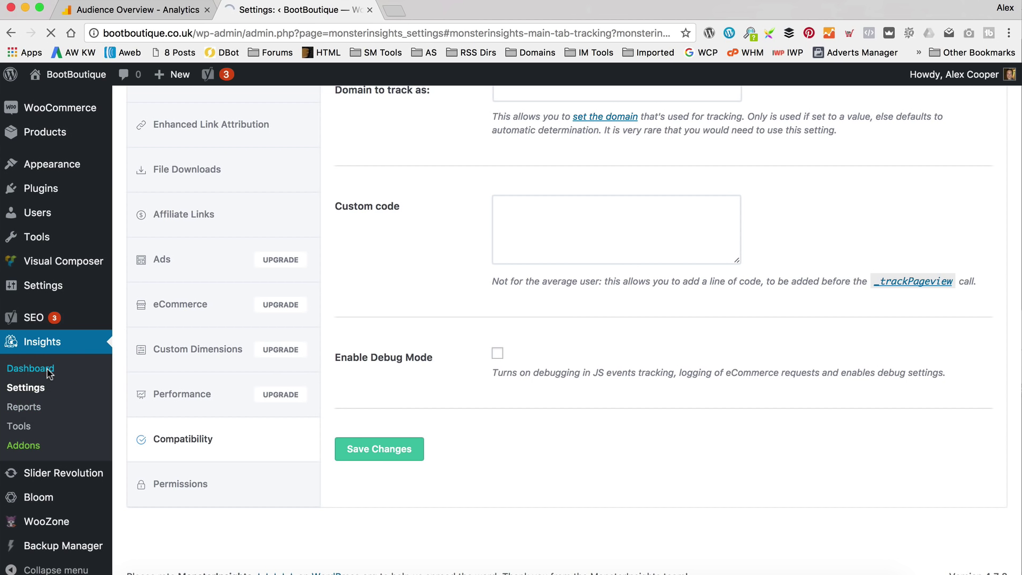
scroll(431, 298, down, 3)
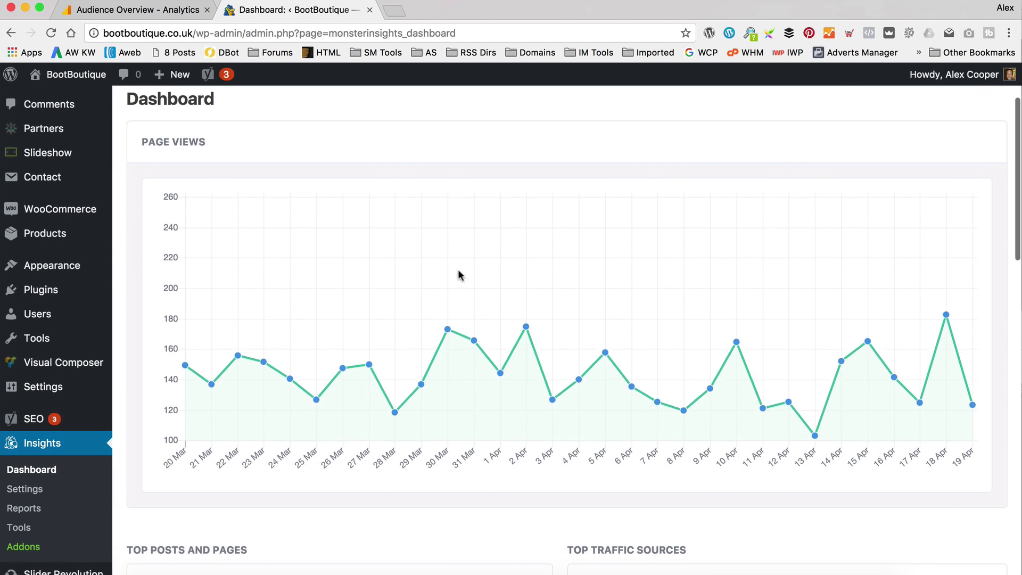
scroll(530, 241, down, 5)
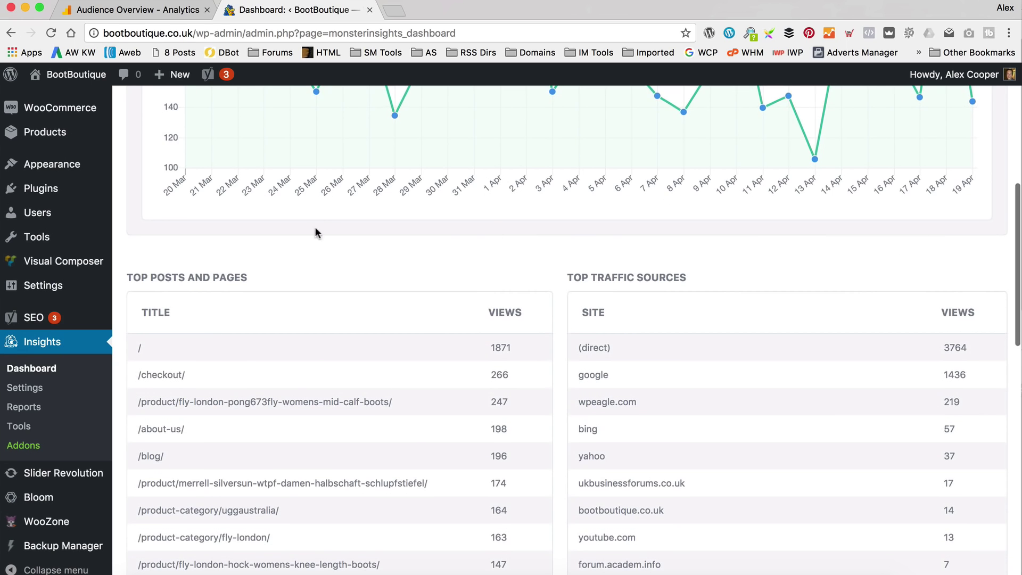
scroll(455, 303, down, 5)
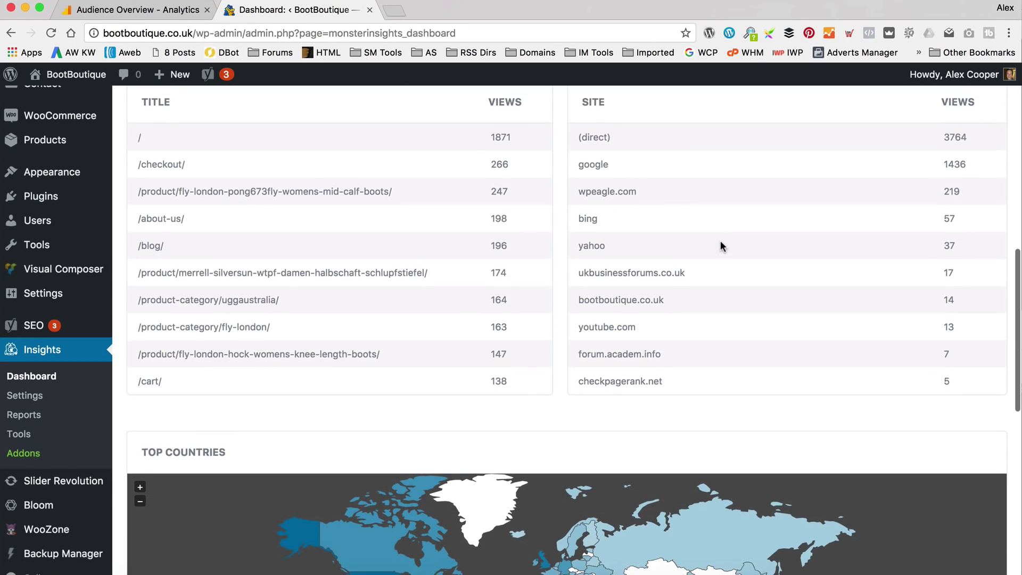
scroll(721, 245, down, 4)
scroll(467, 166, down, 1)
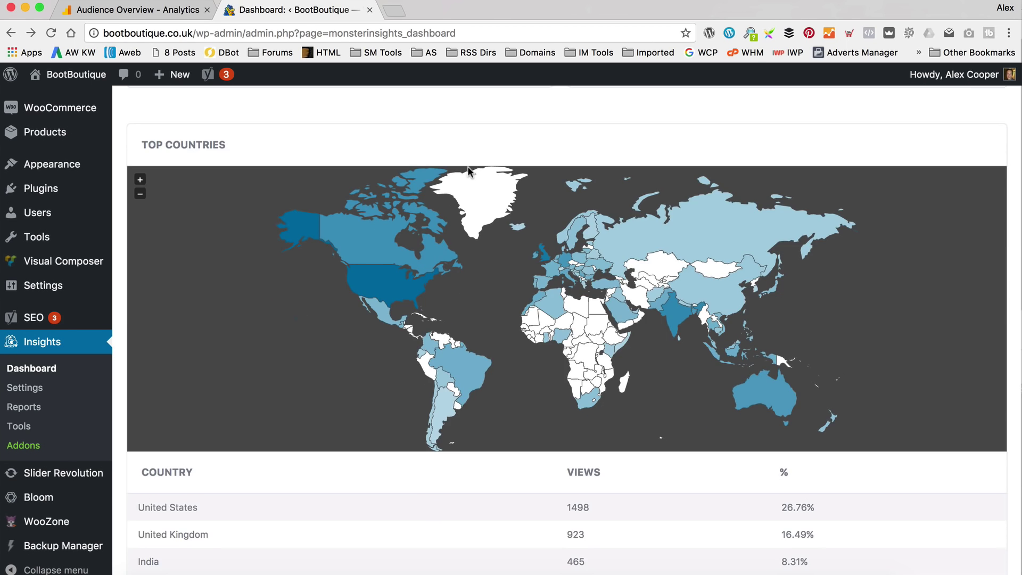
scroll(467, 166, up, 3)
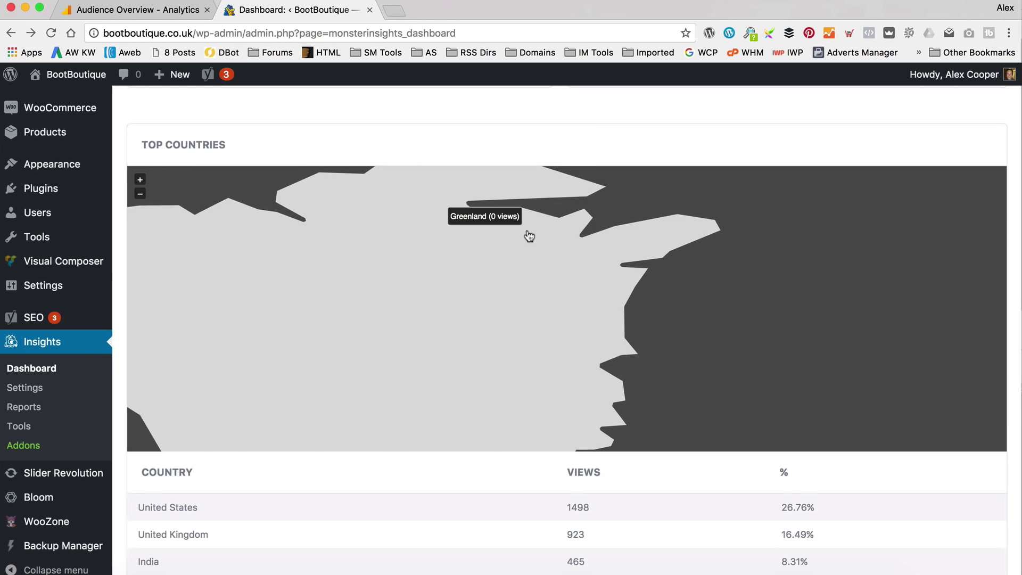
scroll(529, 232, down, 2)
scroll(557, 126, up, 10)
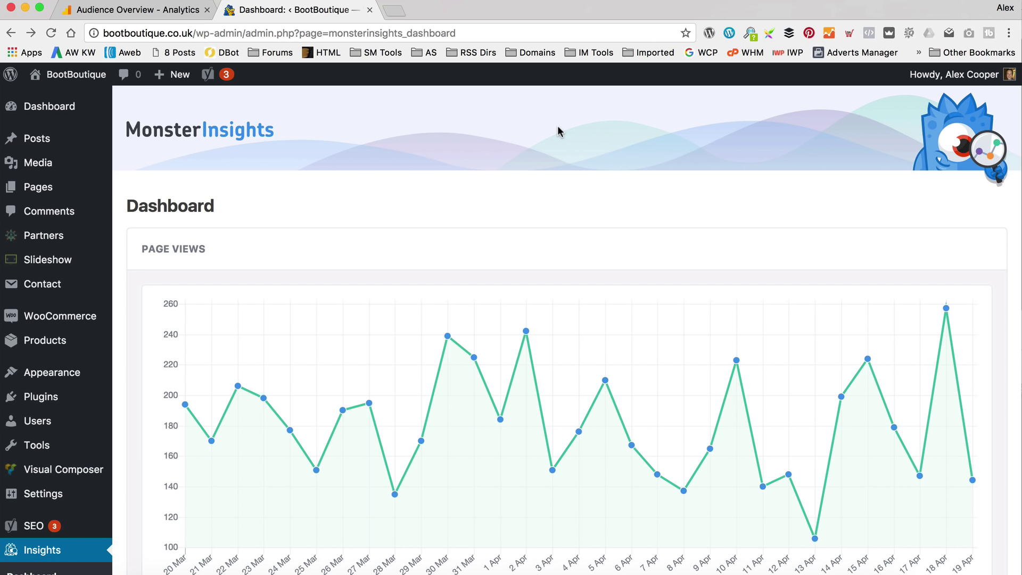
Show the Analytics Real-Time Overview with 1 active Istanbul user on /product-category/gabor/.
click(134, 9)
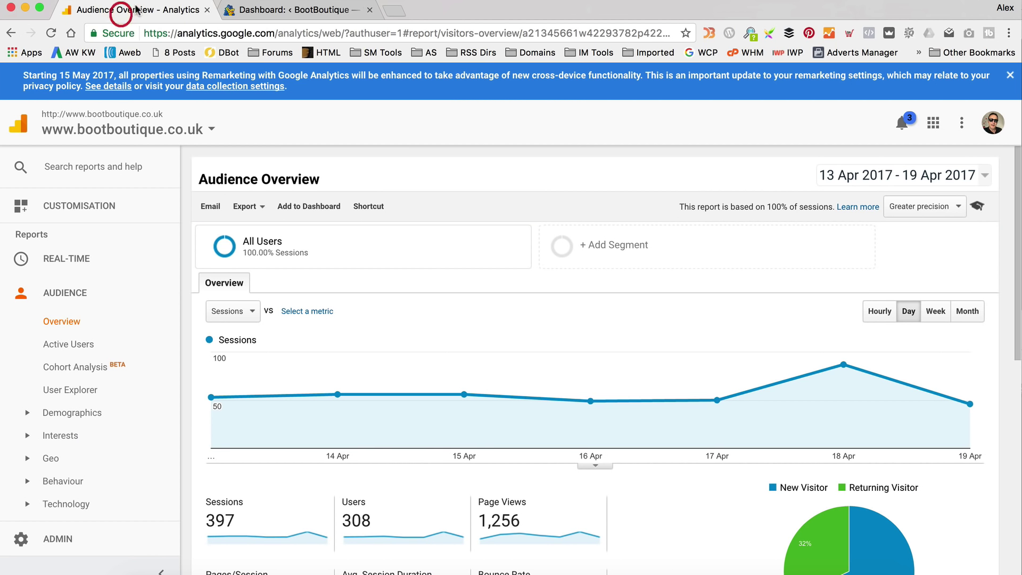
click(99, 257)
click(60, 287)
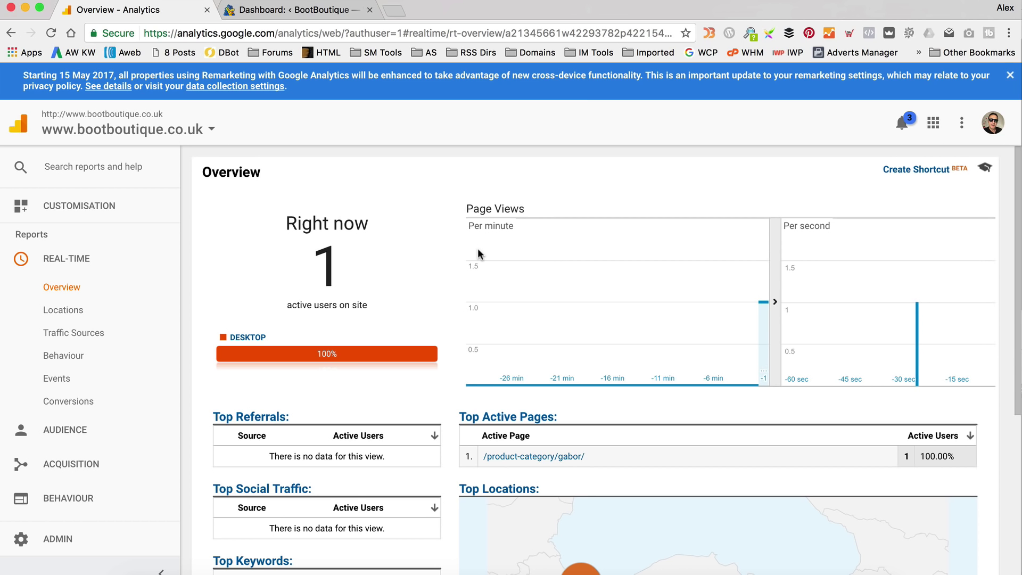
scroll(535, 235, down, 3)
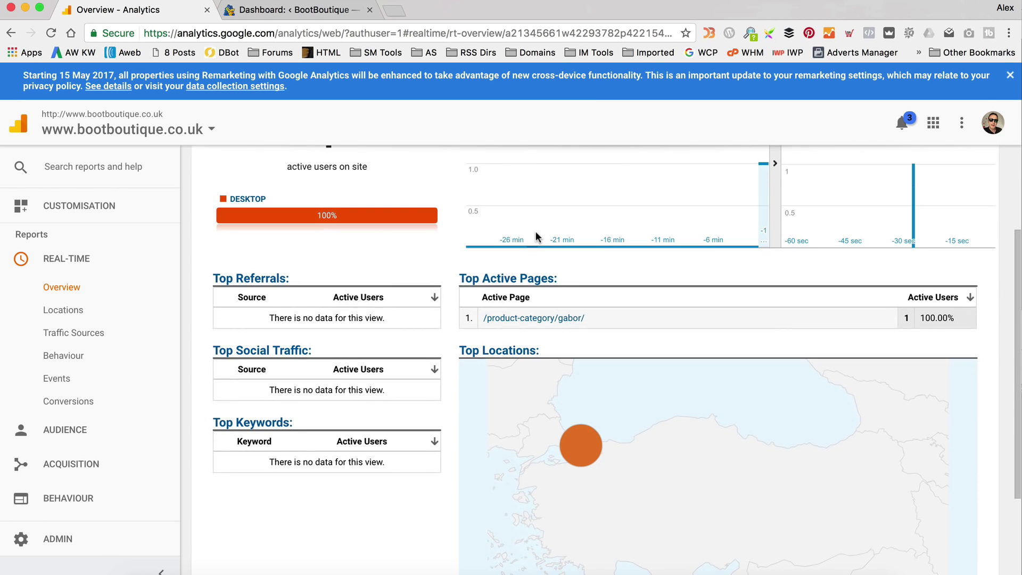
mouse_move(581, 446)
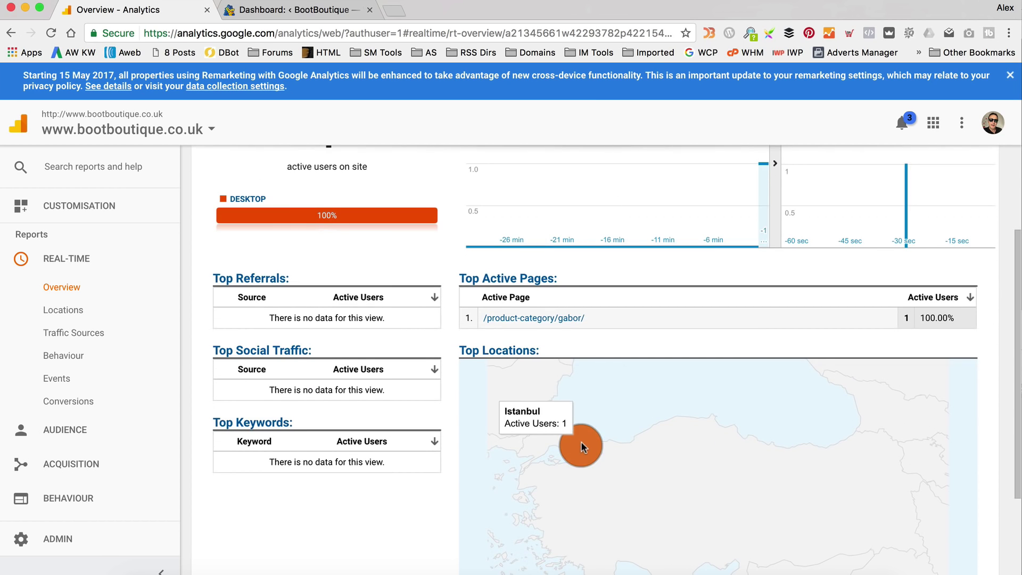
scroll(581, 446, up, 3)
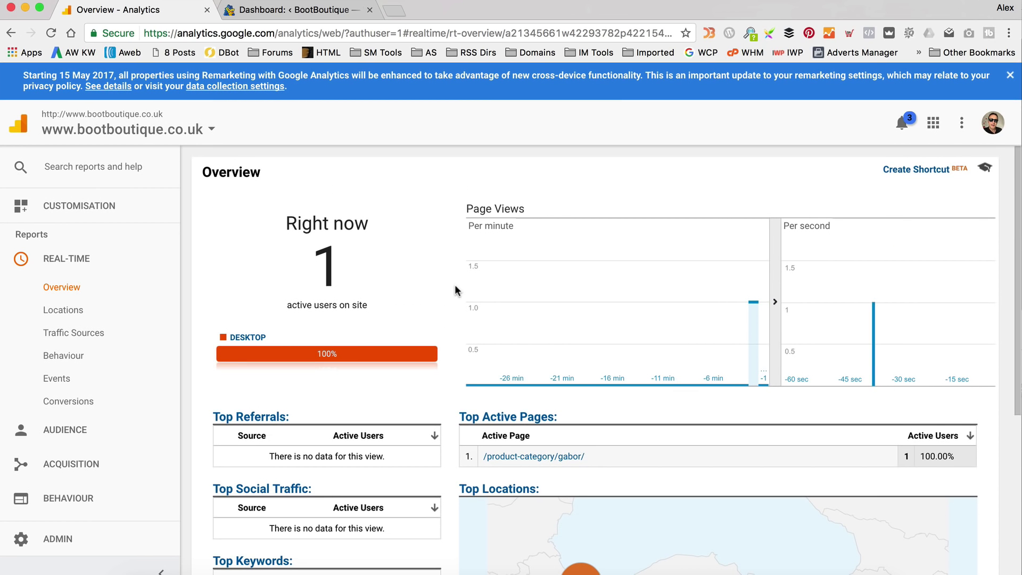
Load bootboutique.co.uk in a new incognito window, then bring the Analytics Real-Time Overview back.
click(93, 0)
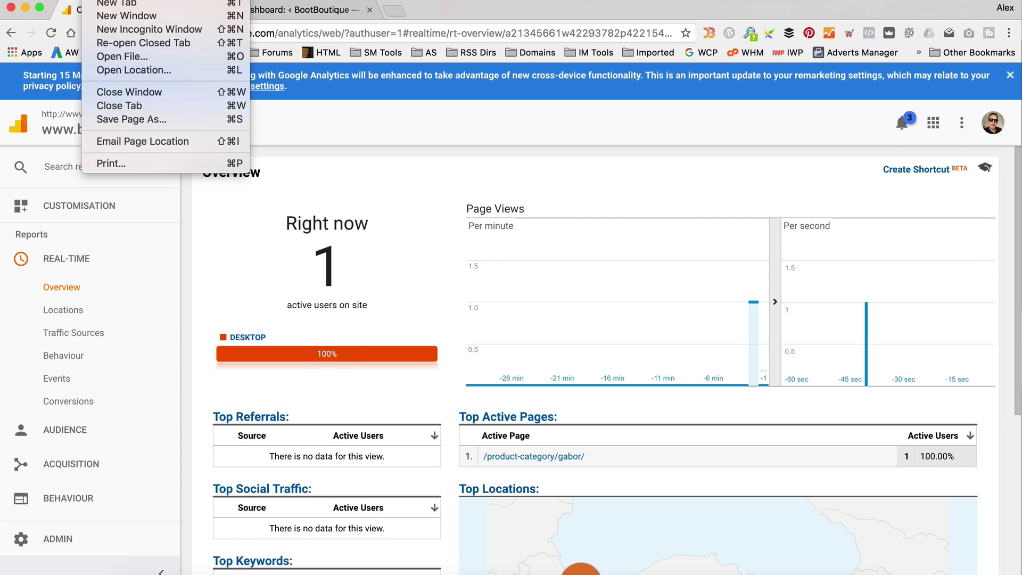
click(99, 28)
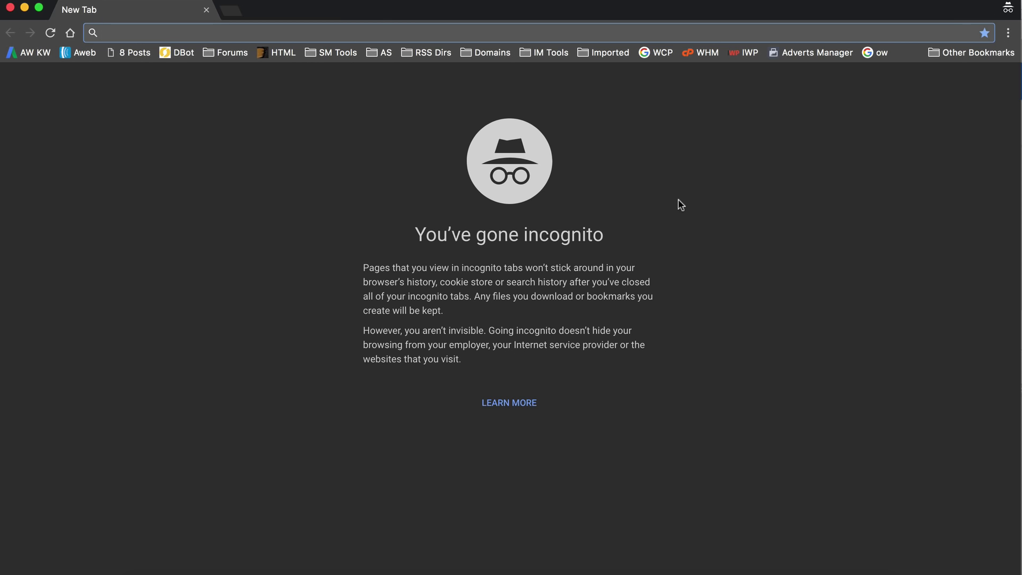
text(boot)
key(Return)
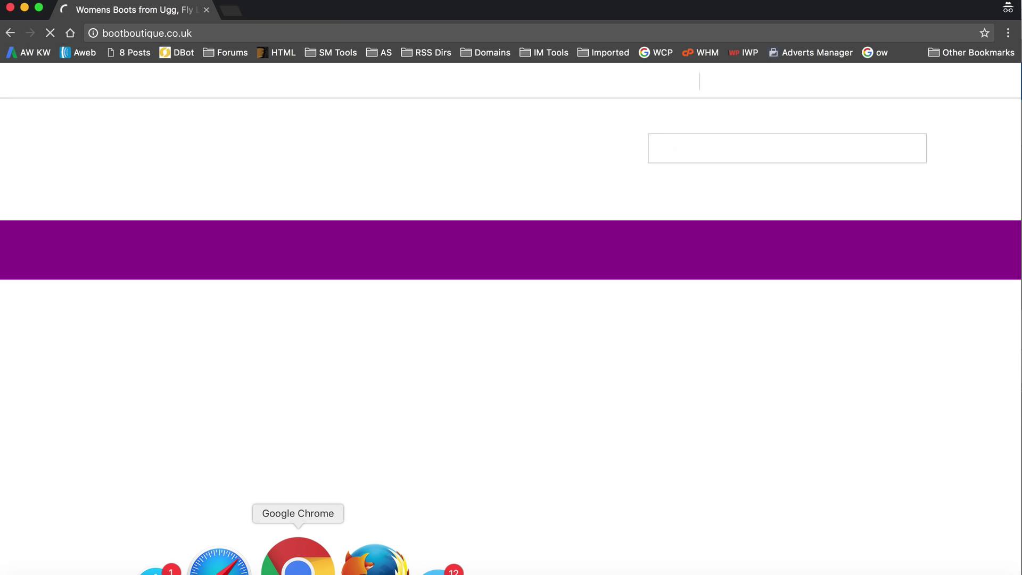
click(349, 1)
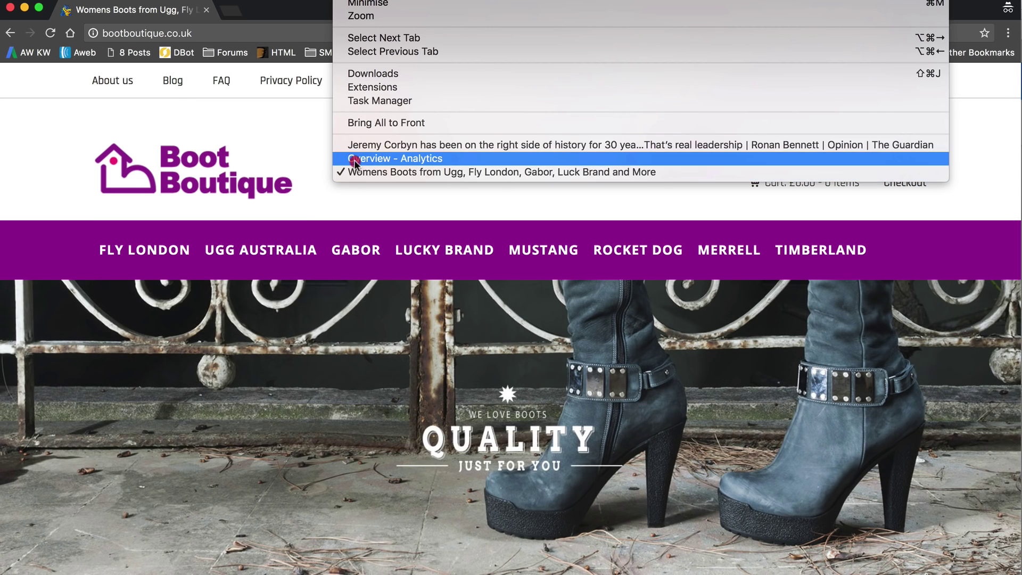
click(354, 158)
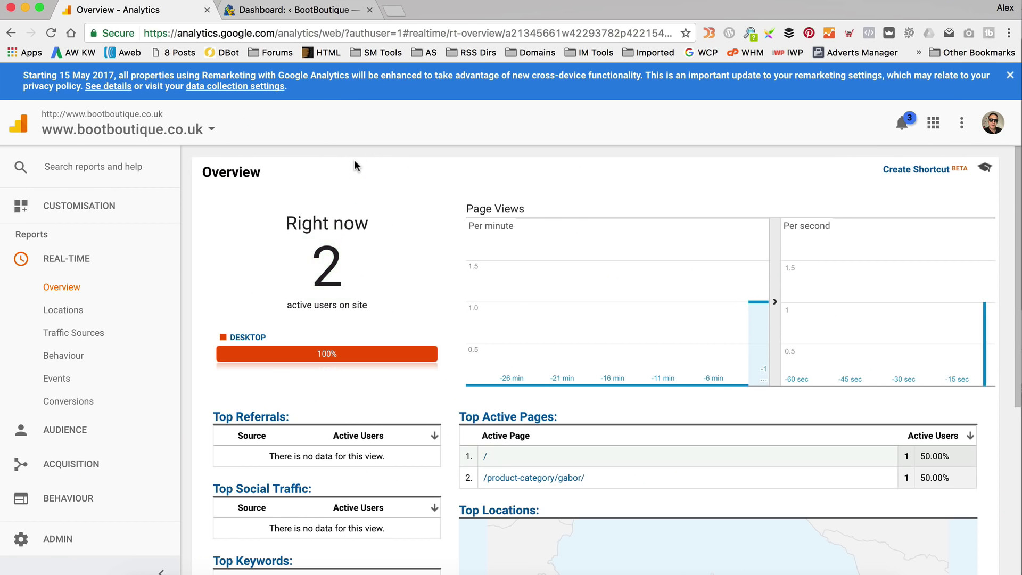
Open the Real-Time Locations report and drill into the United Kingdom, showing 1 user in Devizes.
scroll(551, 283, down, 3)
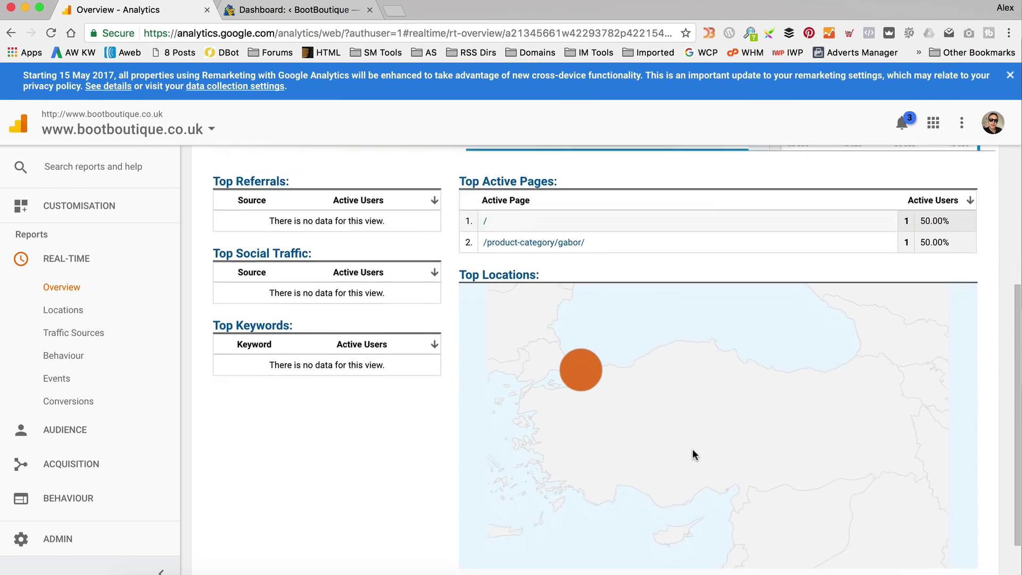
scroll(692, 448, down, 2)
scroll(691, 448, up, 2)
scroll(591, 443, down, 3)
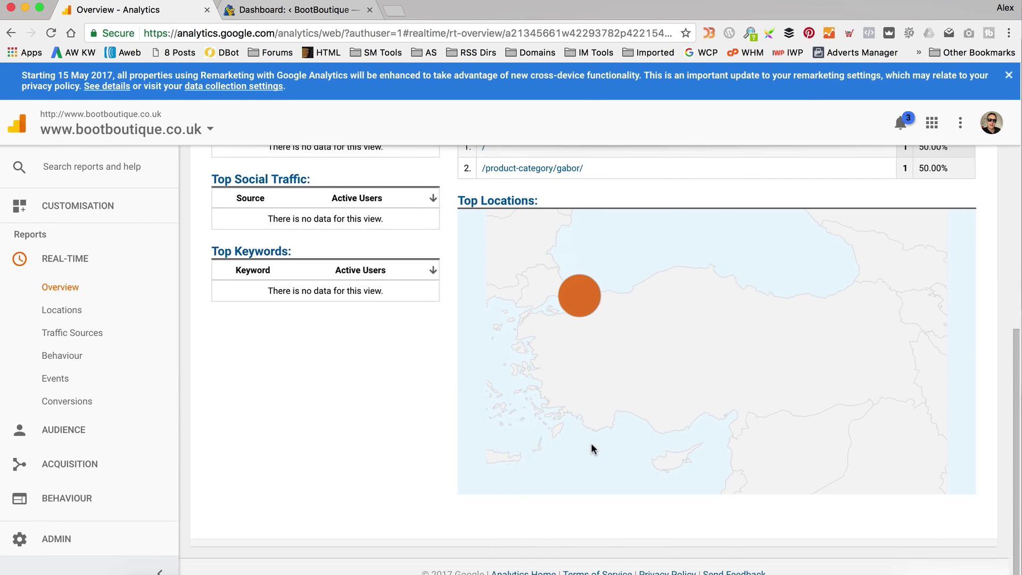
scroll(590, 449, up, 6)
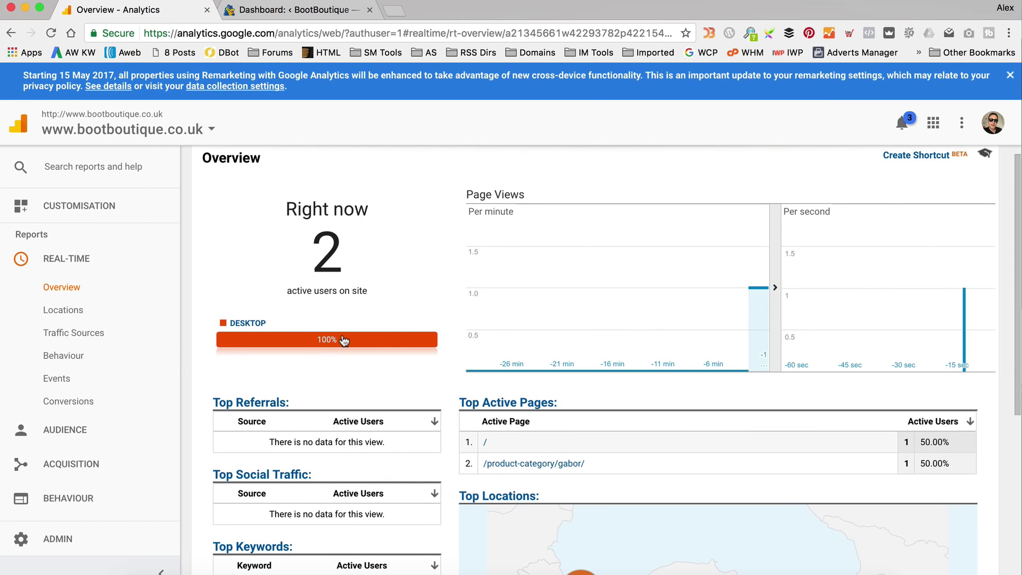
click(51, 309)
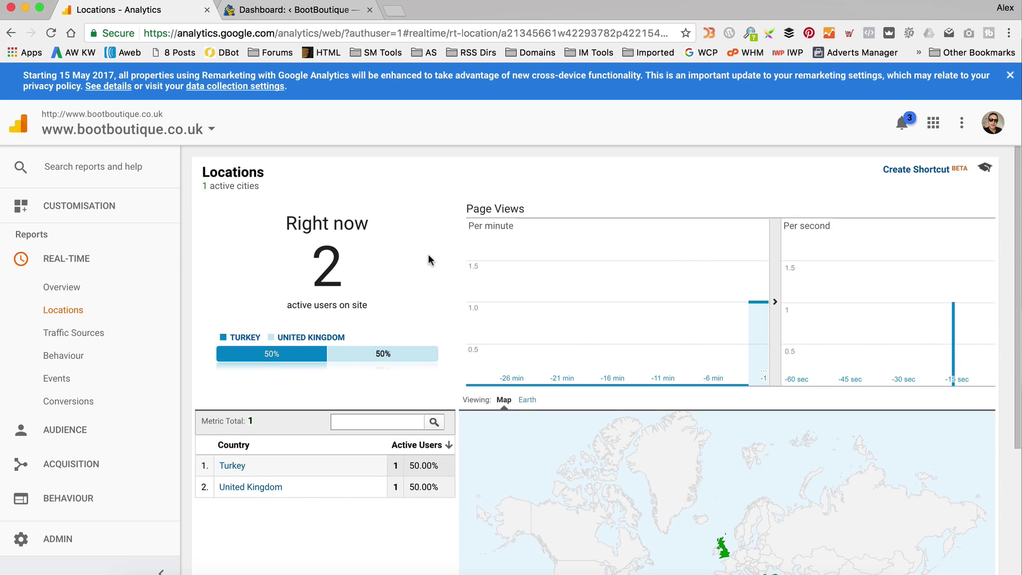
scroll(445, 250, down, 3)
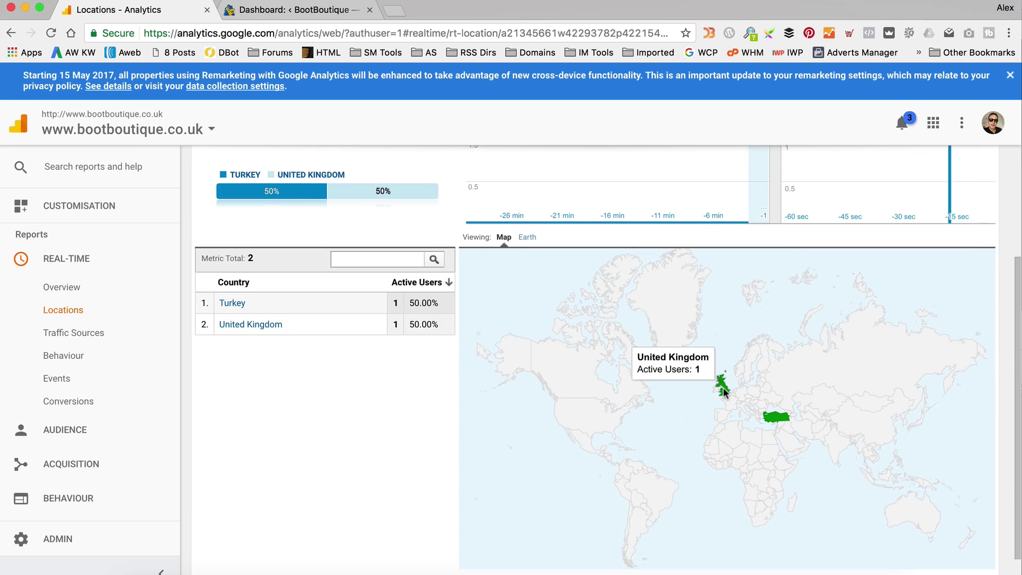
click(722, 392)
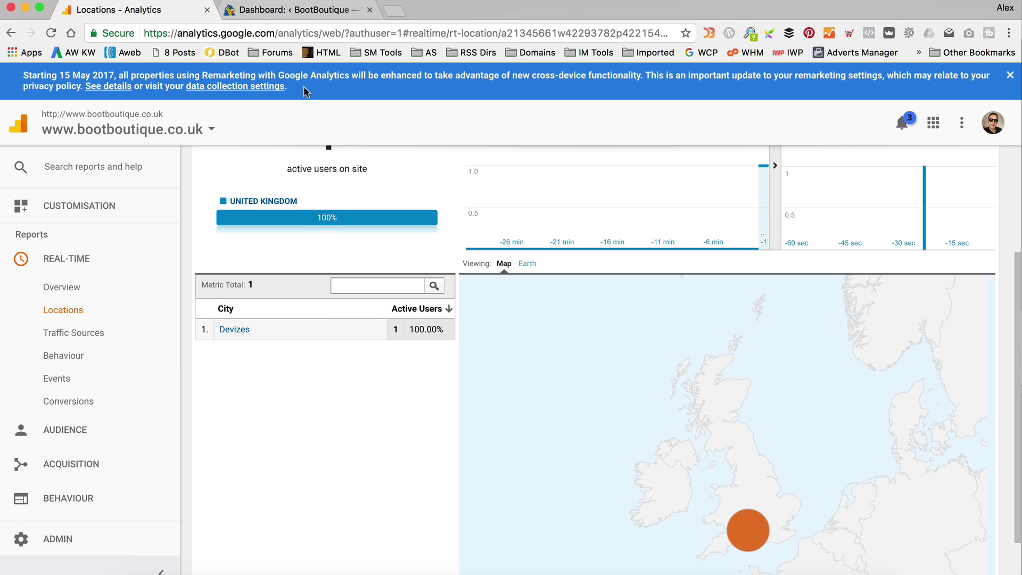
Visit the site's Lucky Brand category, then return to the Analytics Locations window.
click(372, 174)
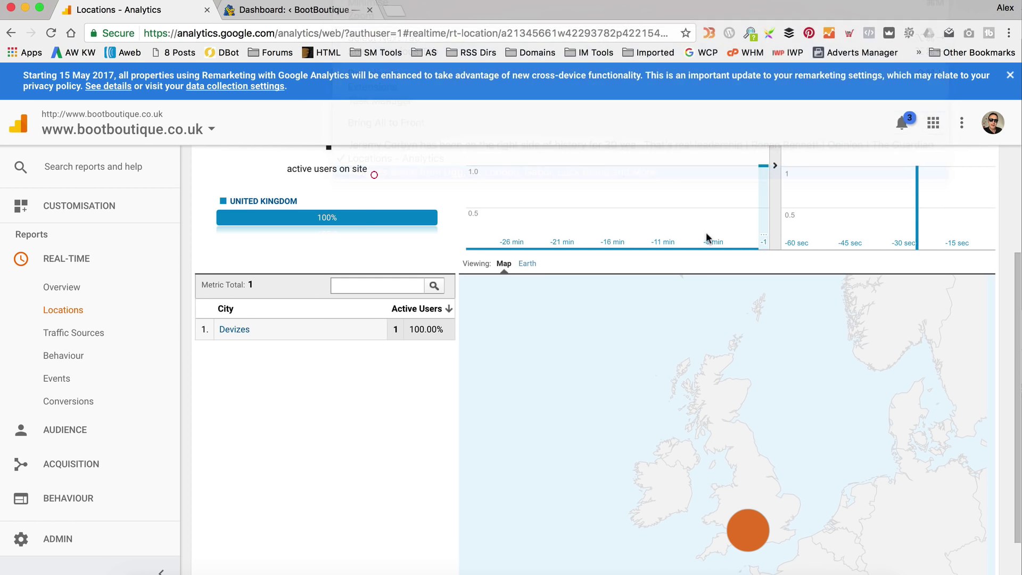
click(465, 254)
mouse_move(264, 548)
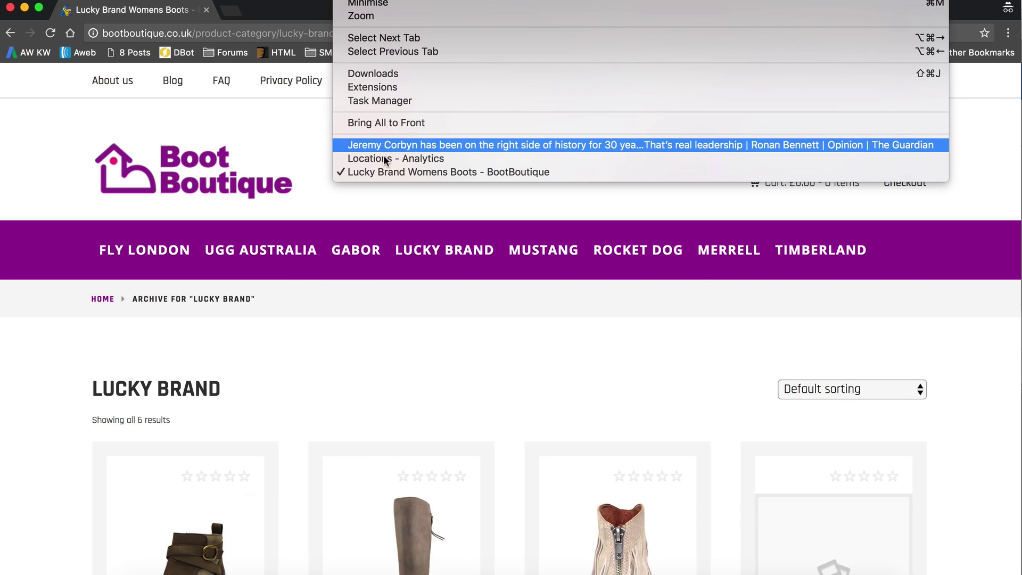
click(383, 158)
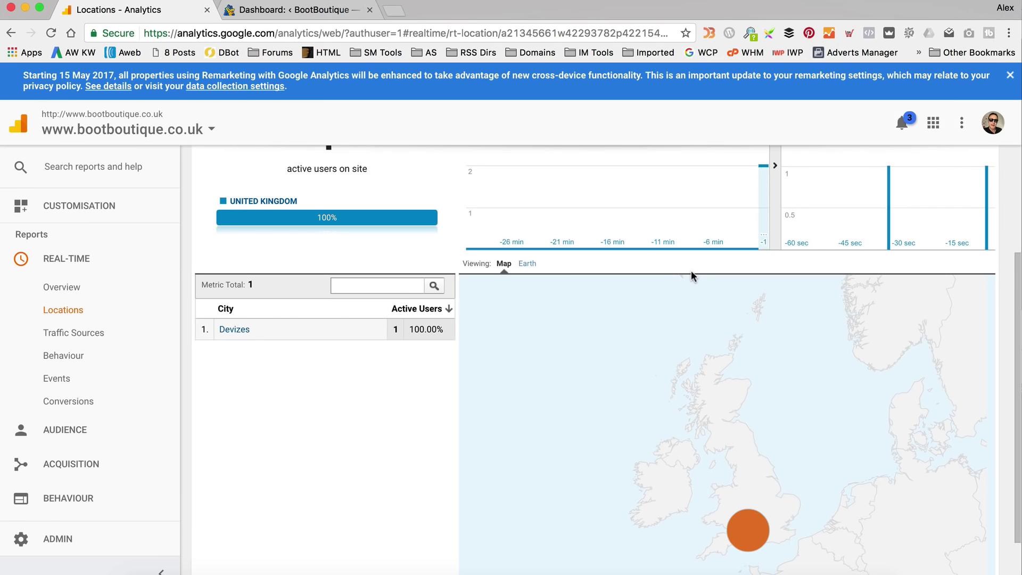
View the UK-filtered Real-Time Overview listing /product-category/lucky-brand/ as the active page.
click(83, 283)
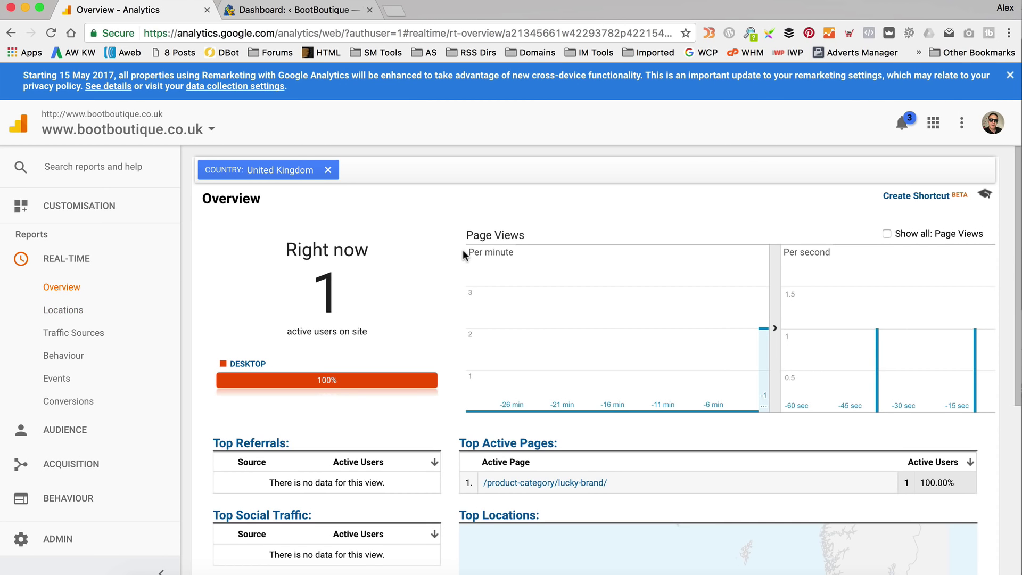
scroll(503, 256, down, 1)
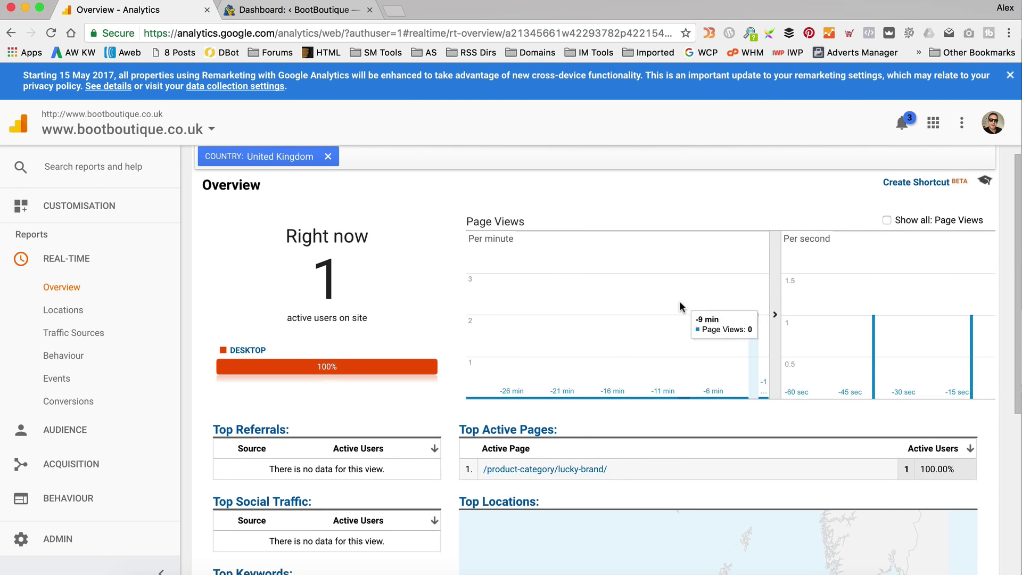
scroll(684, 311, down, 4)
mouse_move(733, 527)
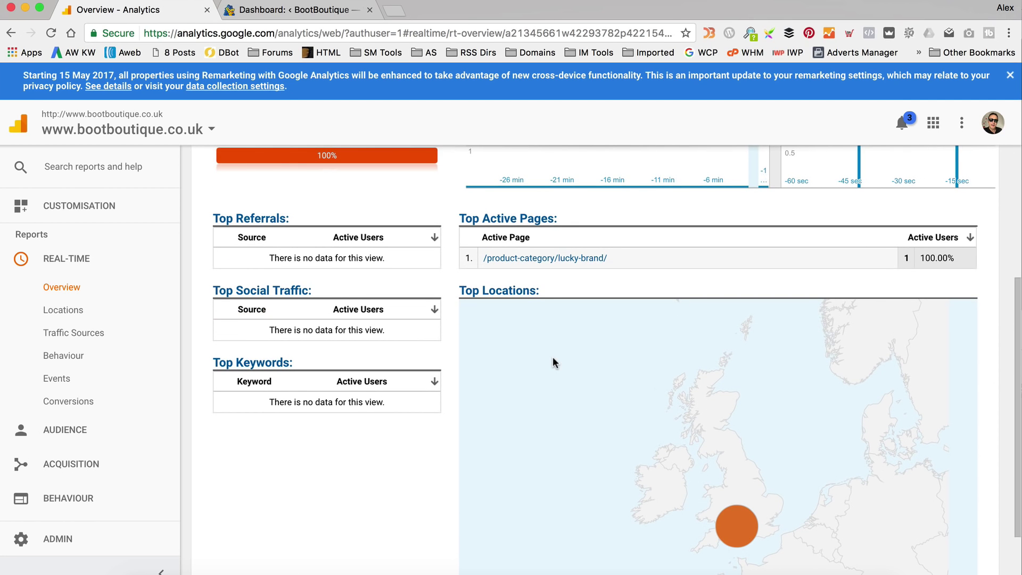
scroll(553, 362, up, 2)
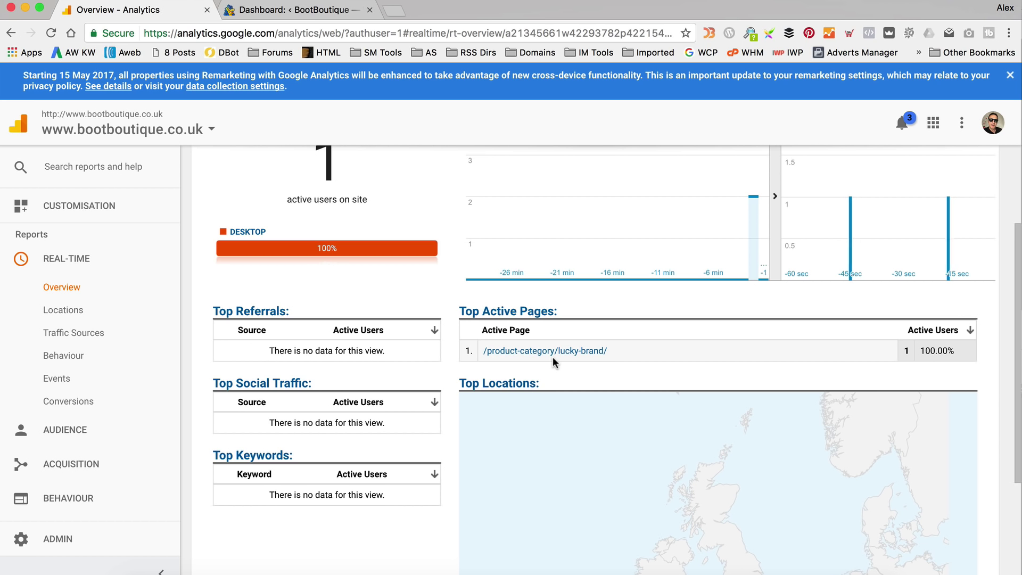